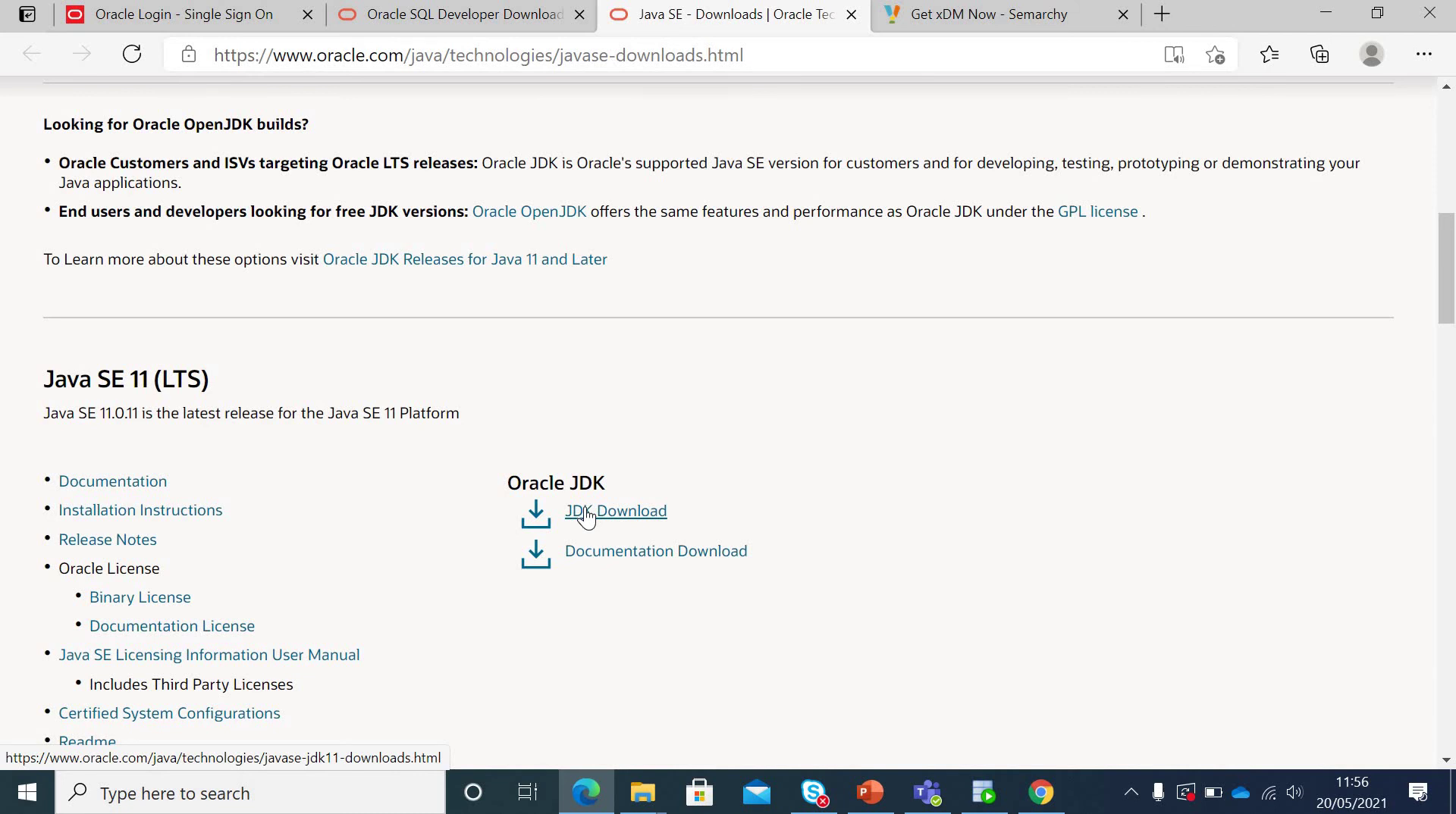
Step: Open the Java SE 11 JDK download page and look through its package list for the Windows x64 files
{"action": "left_click", "coordinate": [586, 513]}
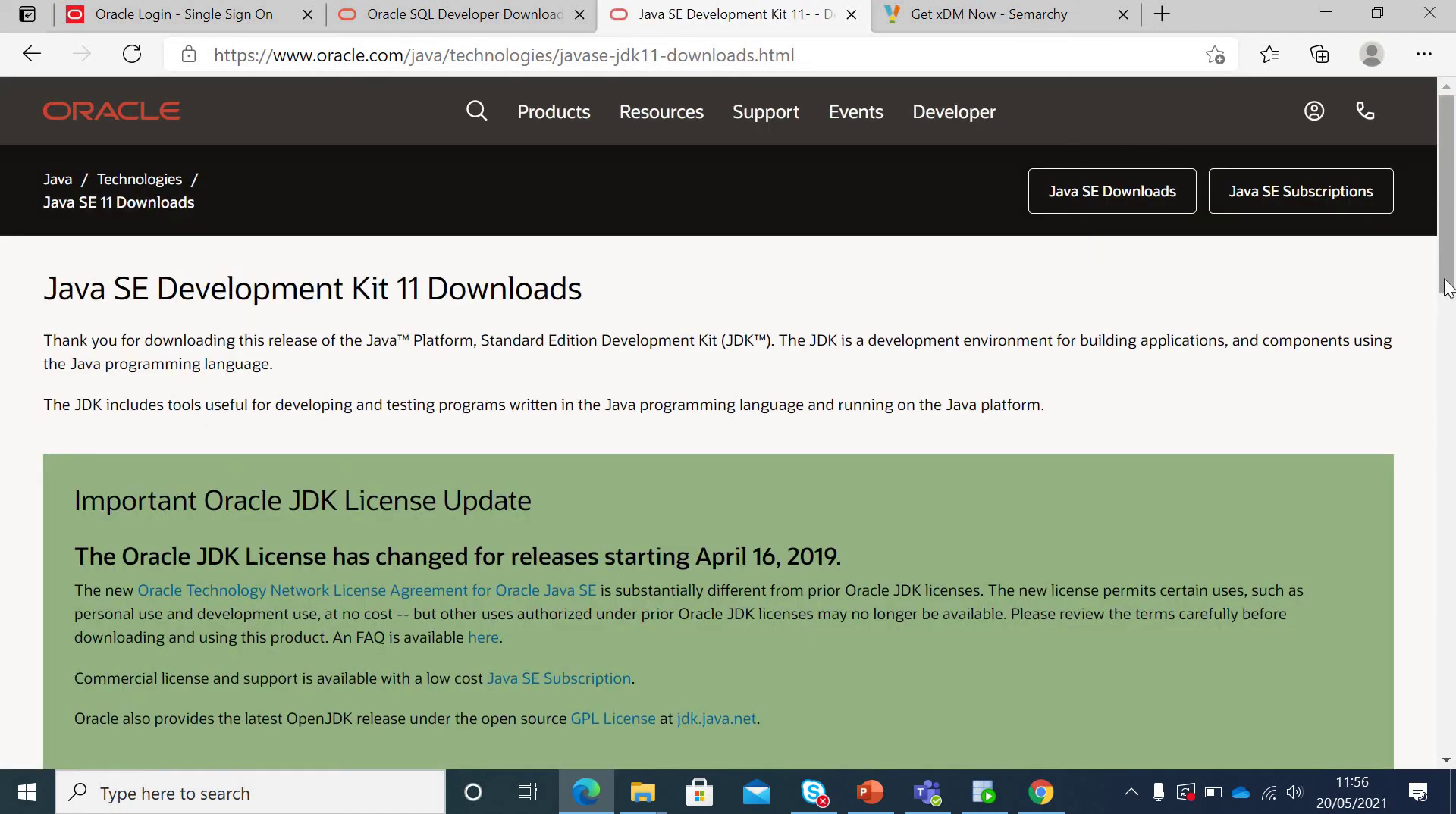
{"action": "scroll", "coordinate": [1444, 288], "scroll_direction": "down", "scroll_amount": 15}
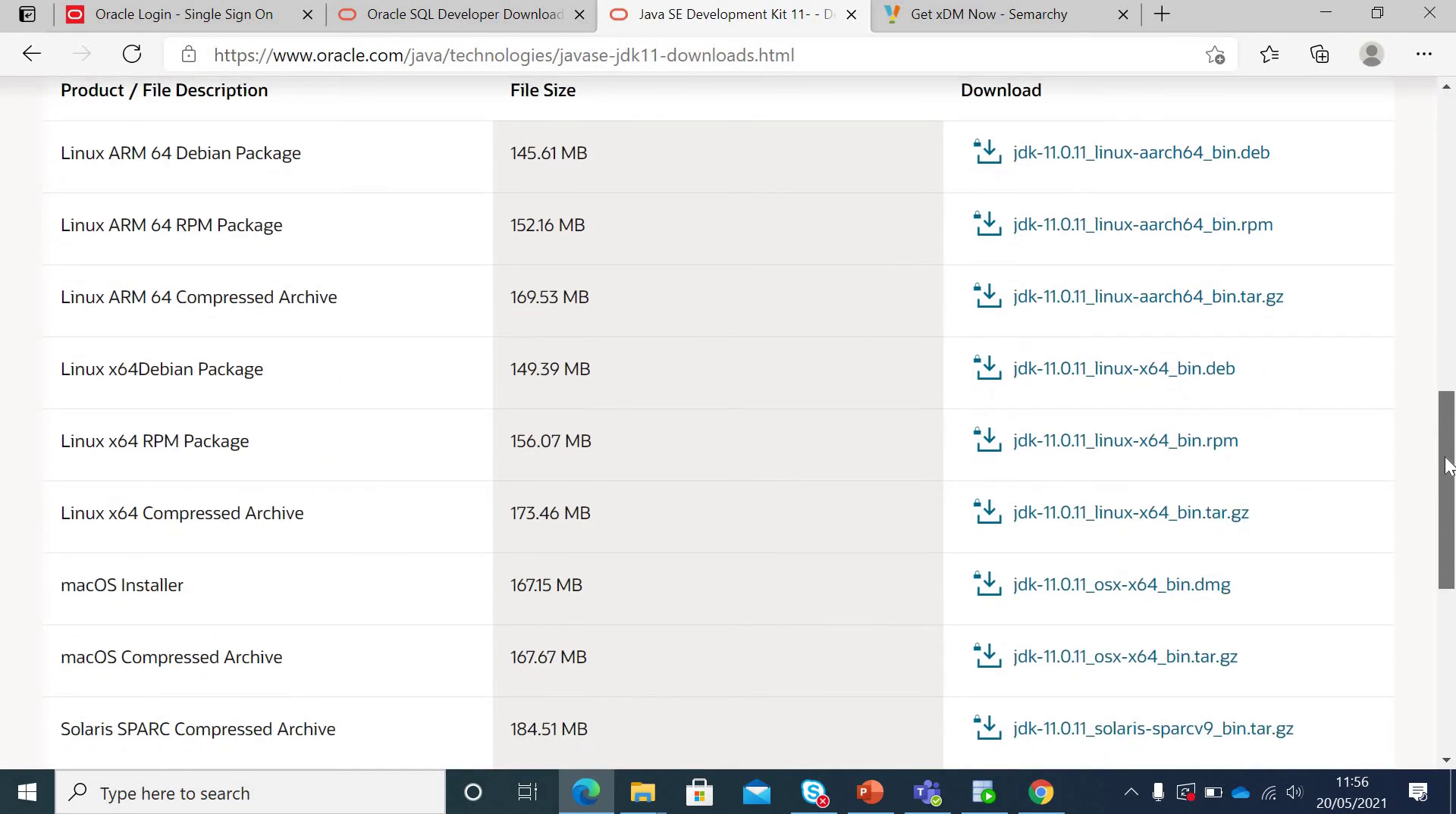
{"action": "left_click_drag", "start_coordinate": [1449, 469], "coordinate": [1448, 543]}
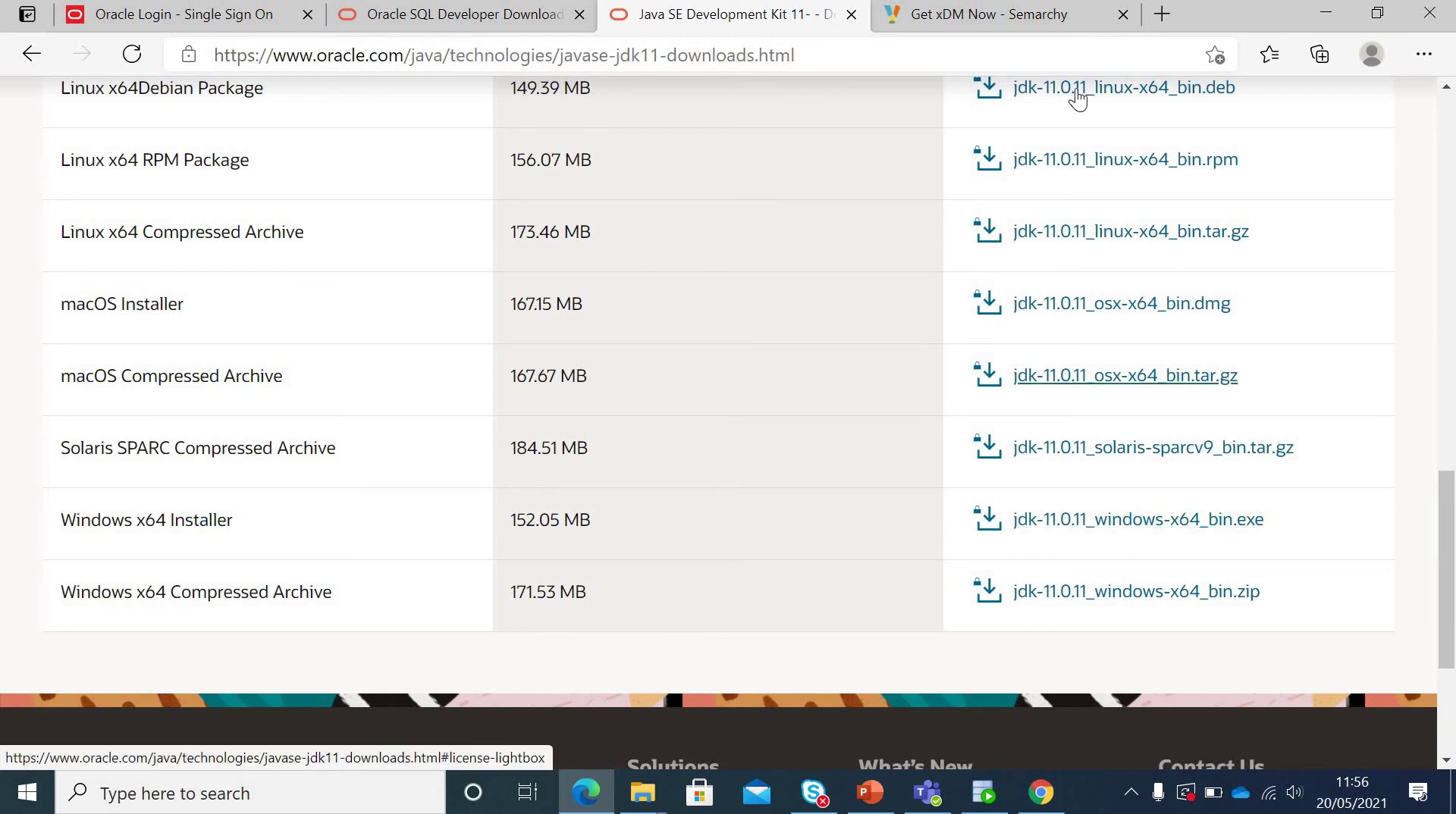
Step: Find the on-premises download option for xDM on the Semarchy download page
{"action": "left_click", "coordinate": [1040, 16]}
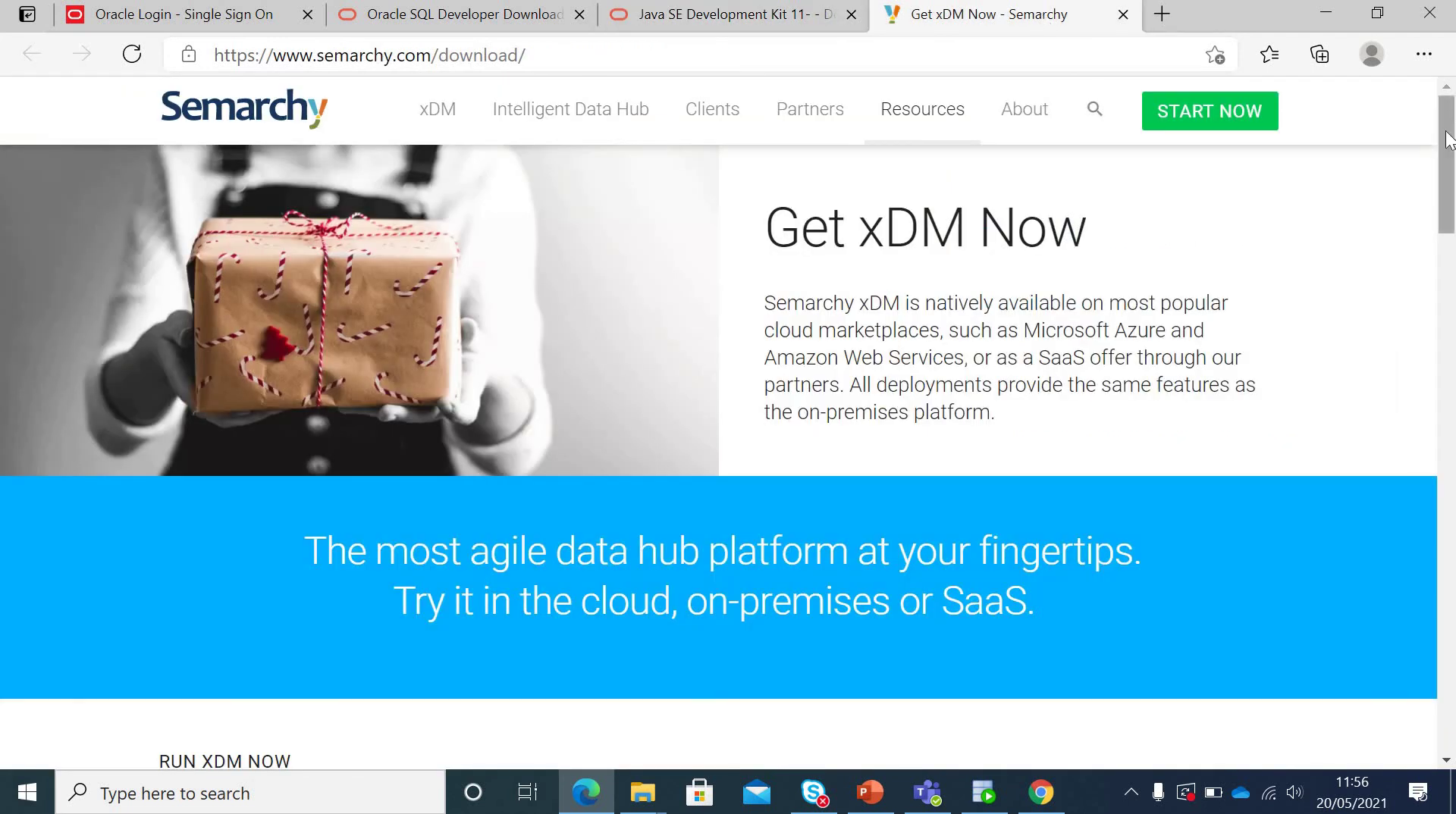
{"action": "left_click_drag", "start_coordinate": [1448, 141], "coordinate": [1448, 245]}
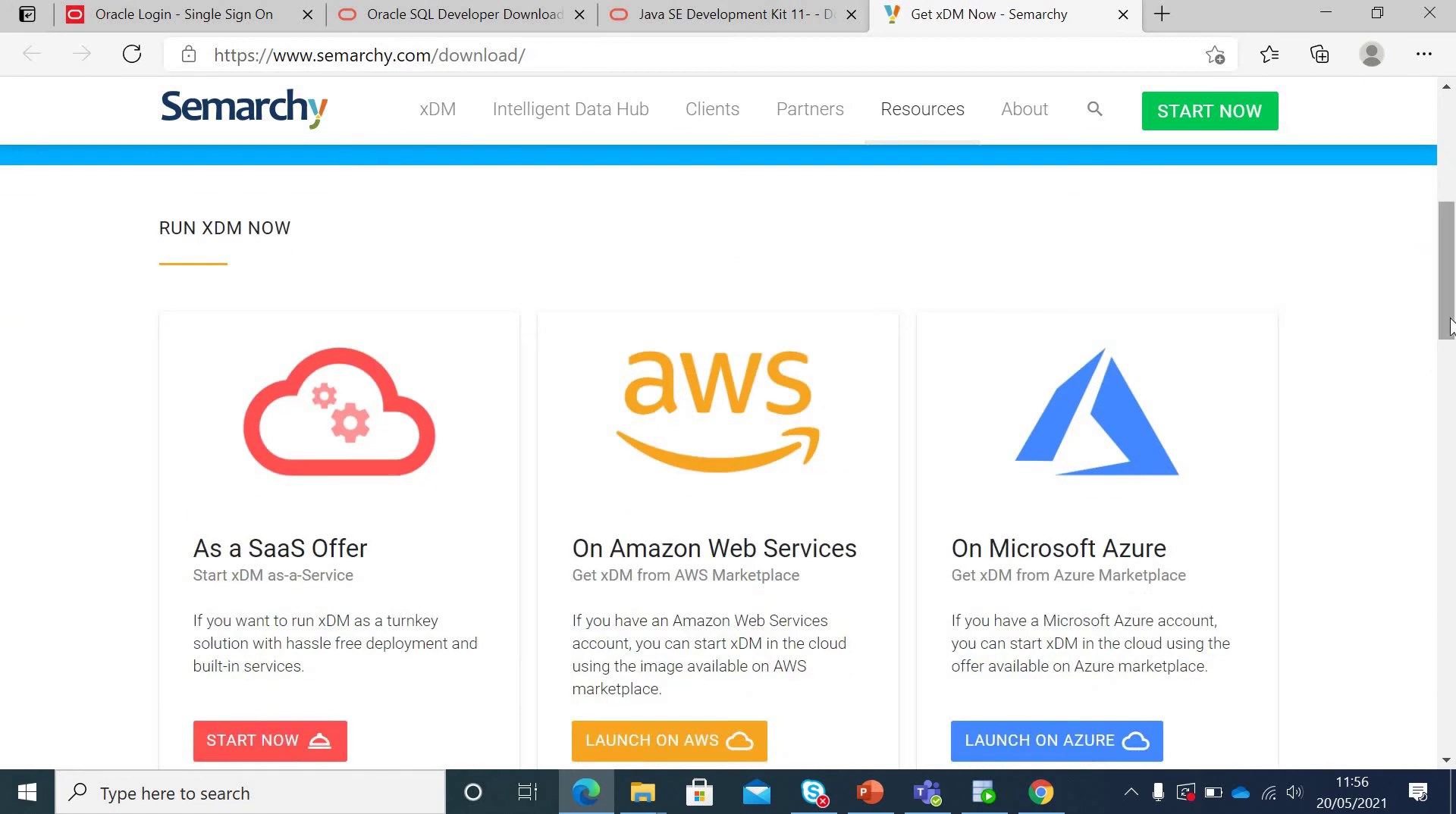
{"action": "scroll", "coordinate": [524, 430], "scroll_direction": "down", "scroll_amount": 7}
{"action": "scroll", "coordinate": [525, 430], "scroll_direction": "up", "scroll_amount": 1}
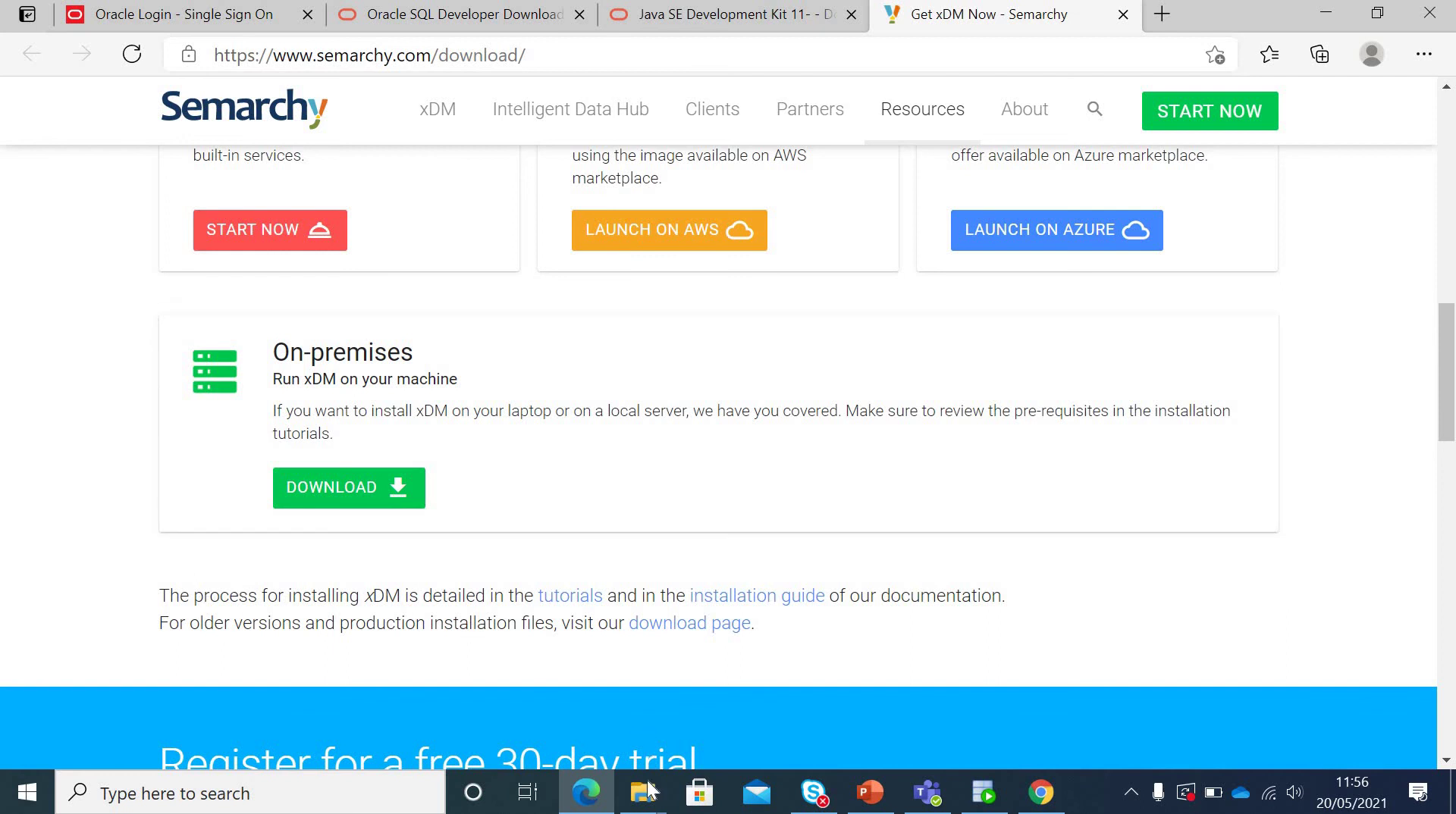
Step: Switch to File Explorer and open the Semarchy\Downloads folder containing the downloaded installer files
{"action": "mouse_move", "coordinate": [647, 804]}
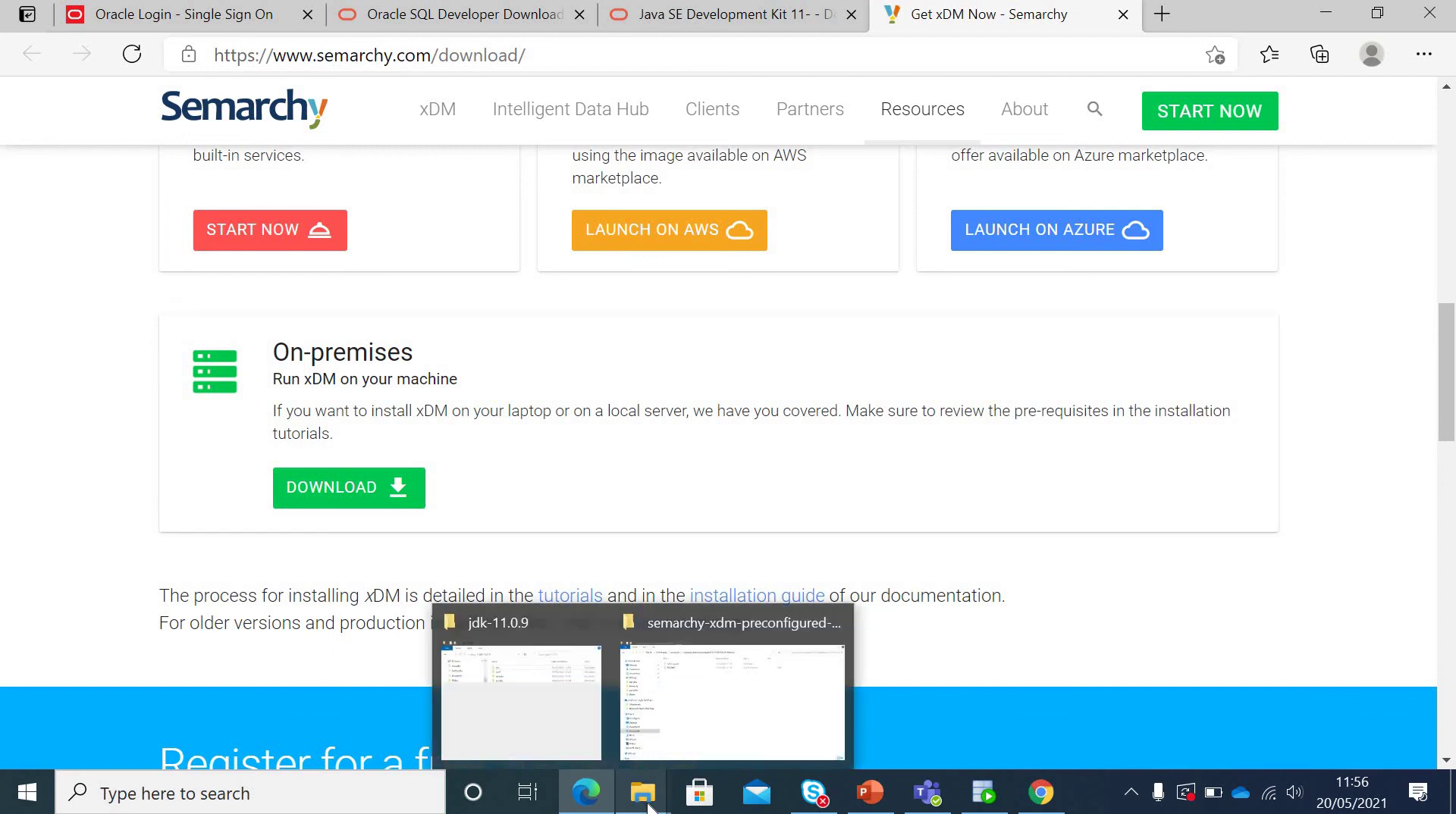
{"action": "left_click", "coordinate": [689, 716]}
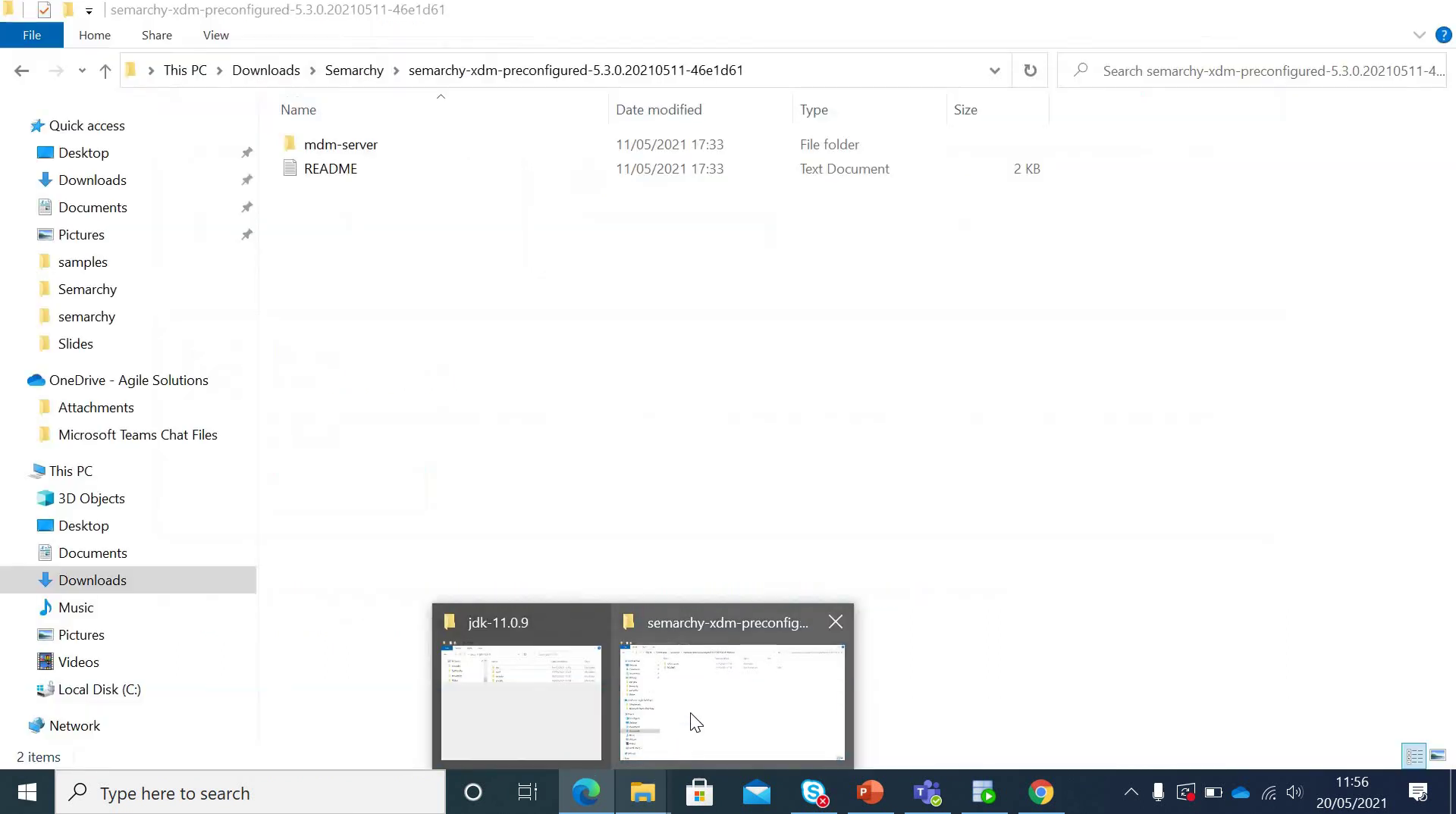
{"action": "left_click", "coordinate": [267, 76]}
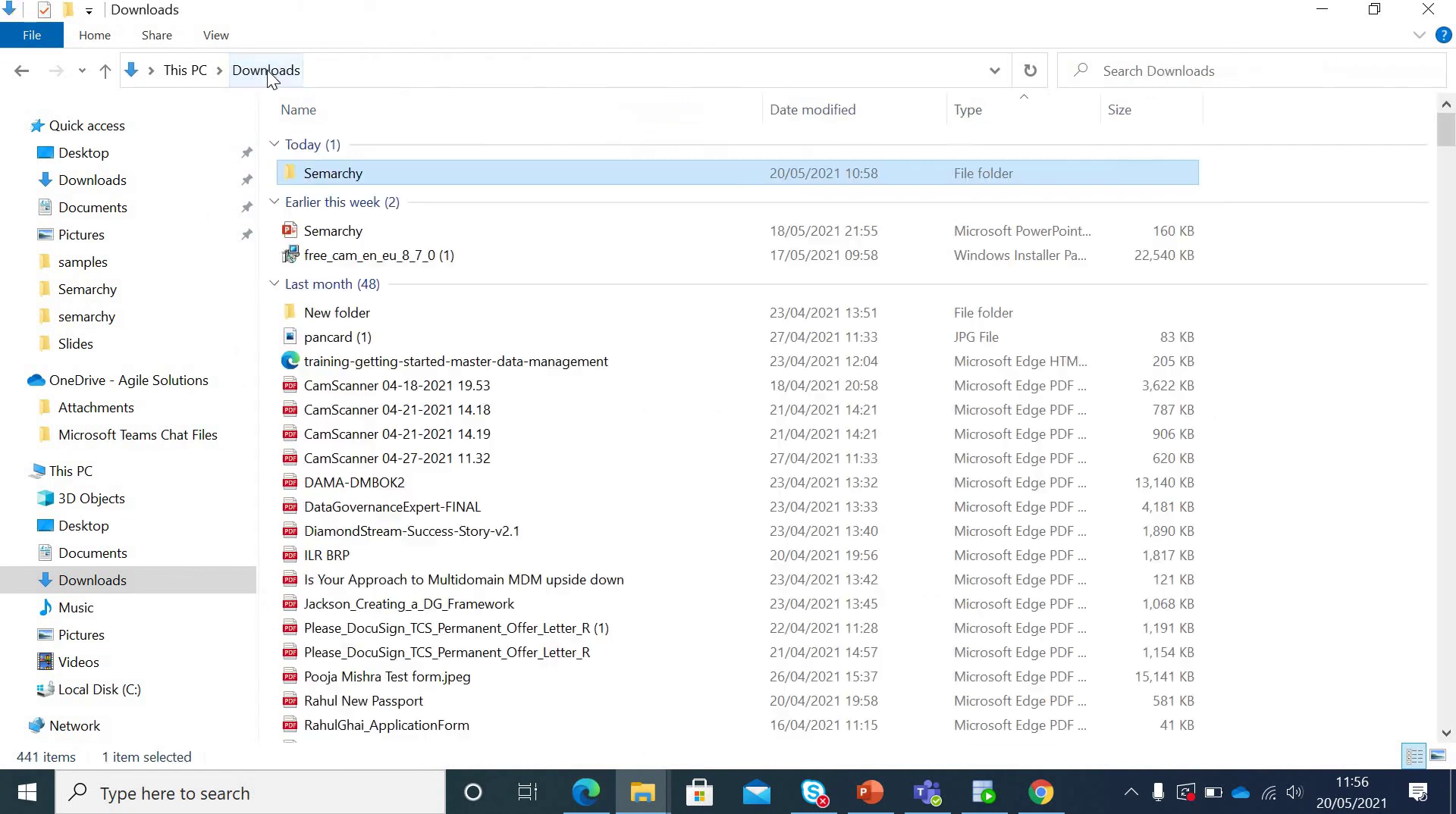
{"action": "double_click", "coordinate": [322, 177]}
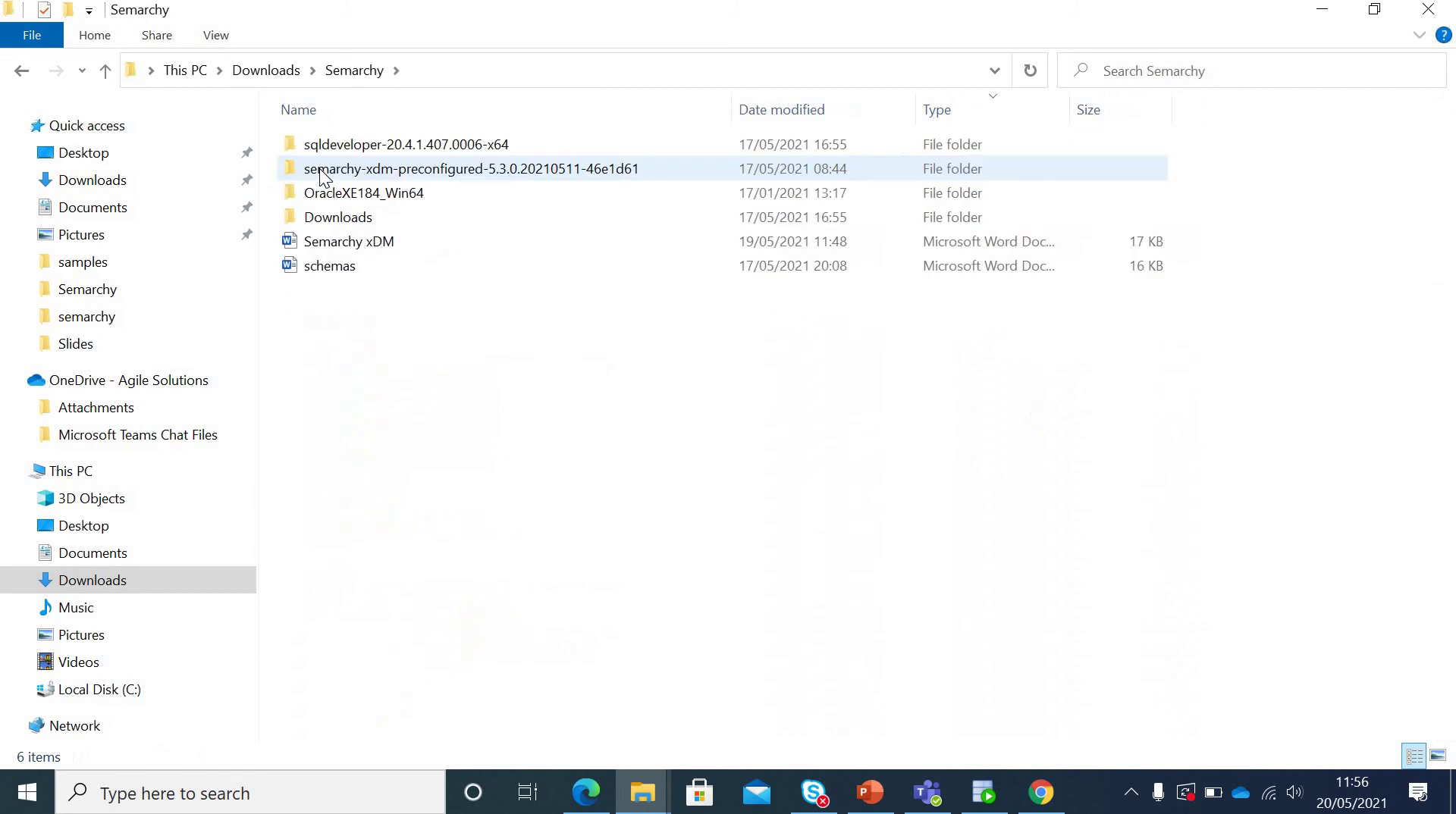
{"action": "double_click", "coordinate": [362, 220]}
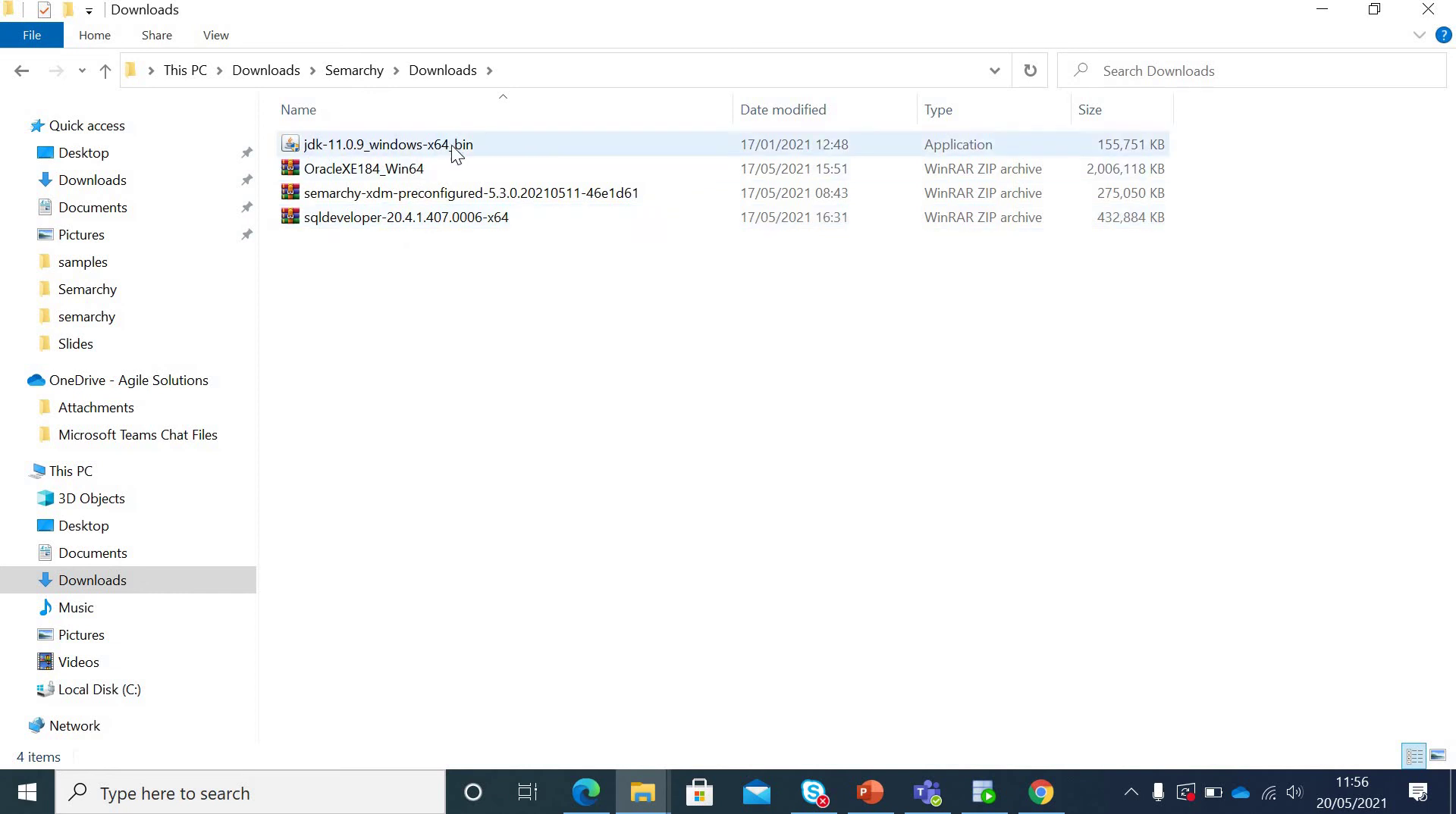
{"action": "mouse_move", "coordinate": [454, 146]}
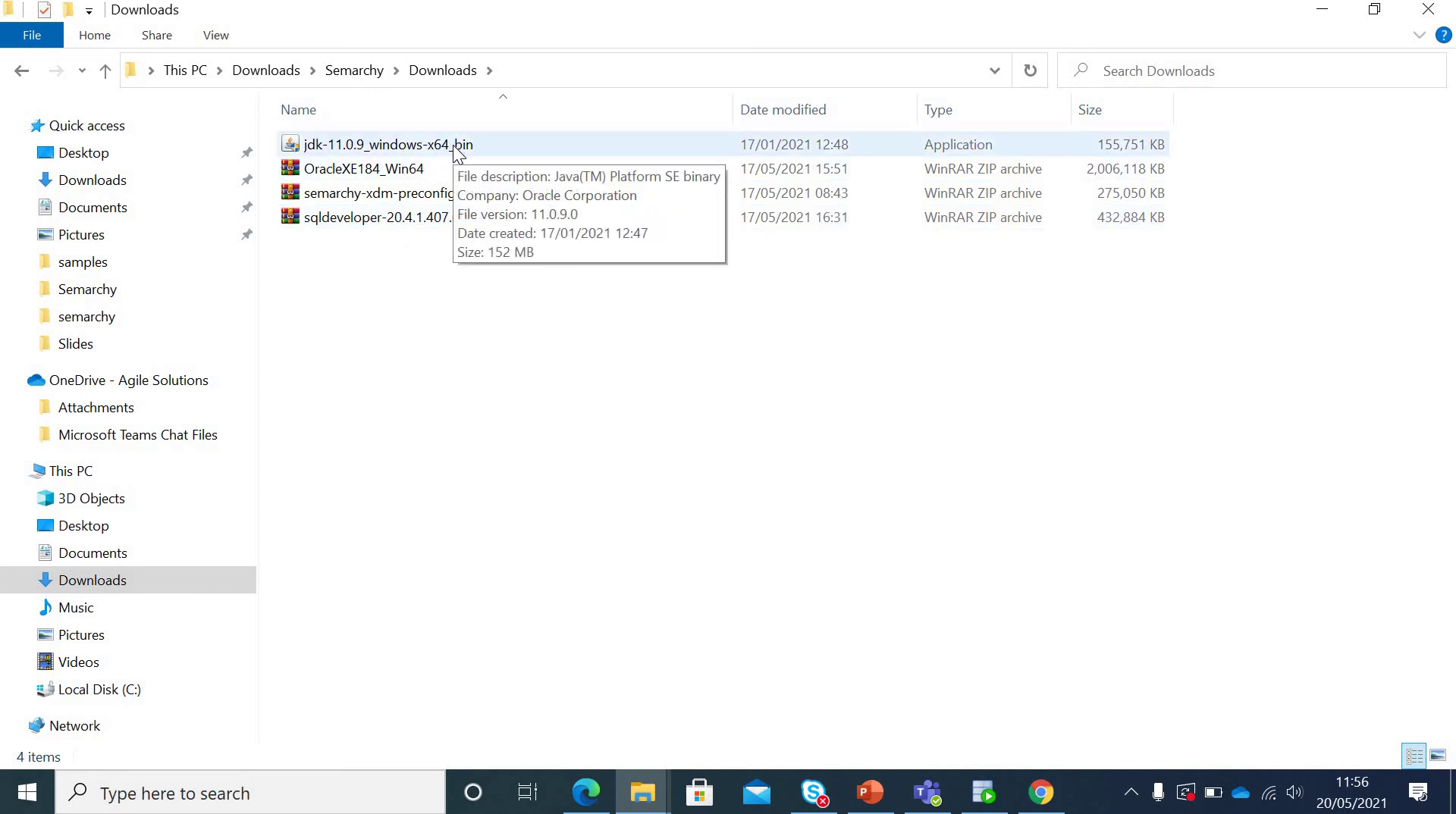
{"action": "left_click", "coordinate": [596, 72]}
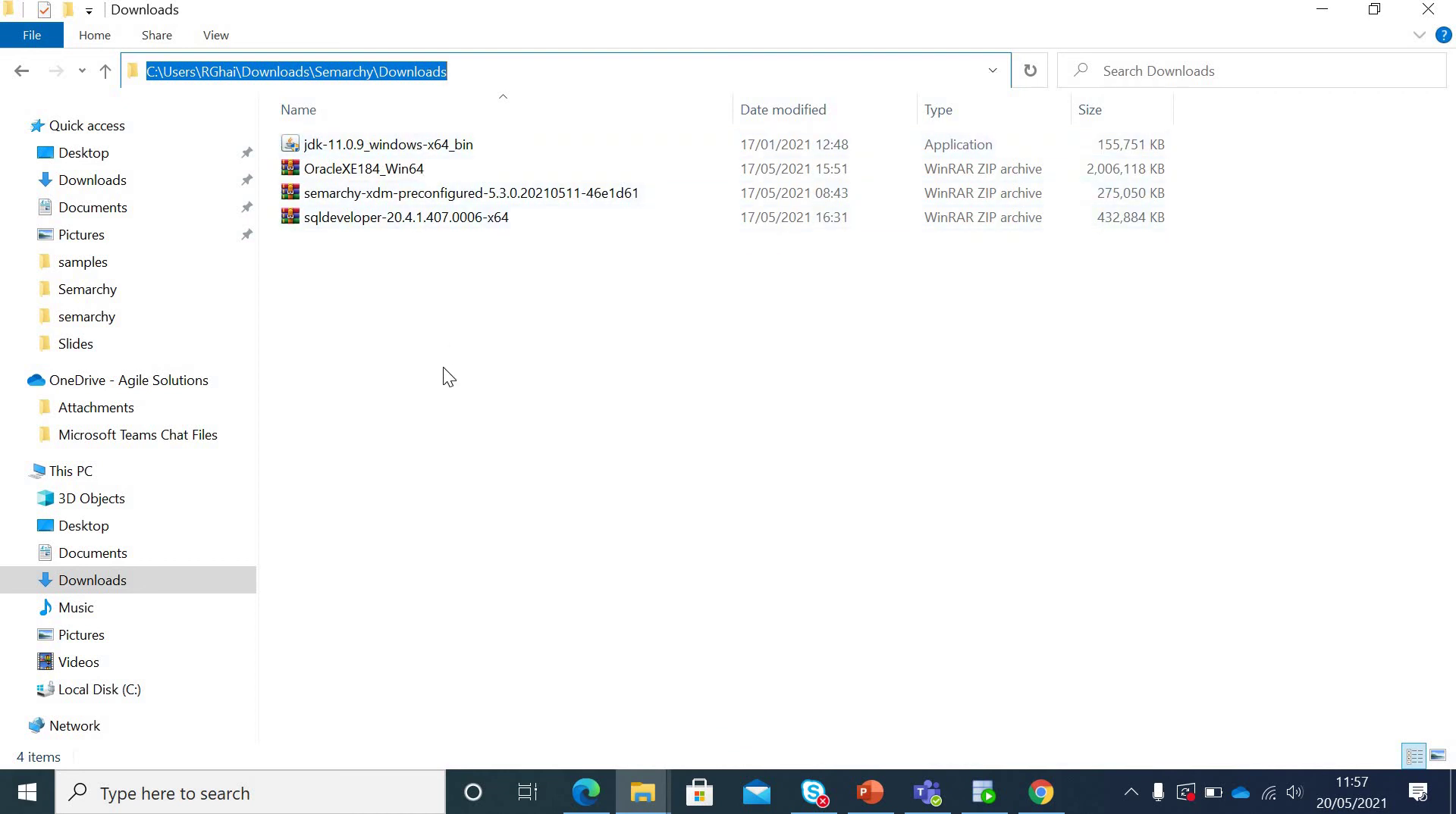
{"action": "left_click", "coordinate": [456, 388]}
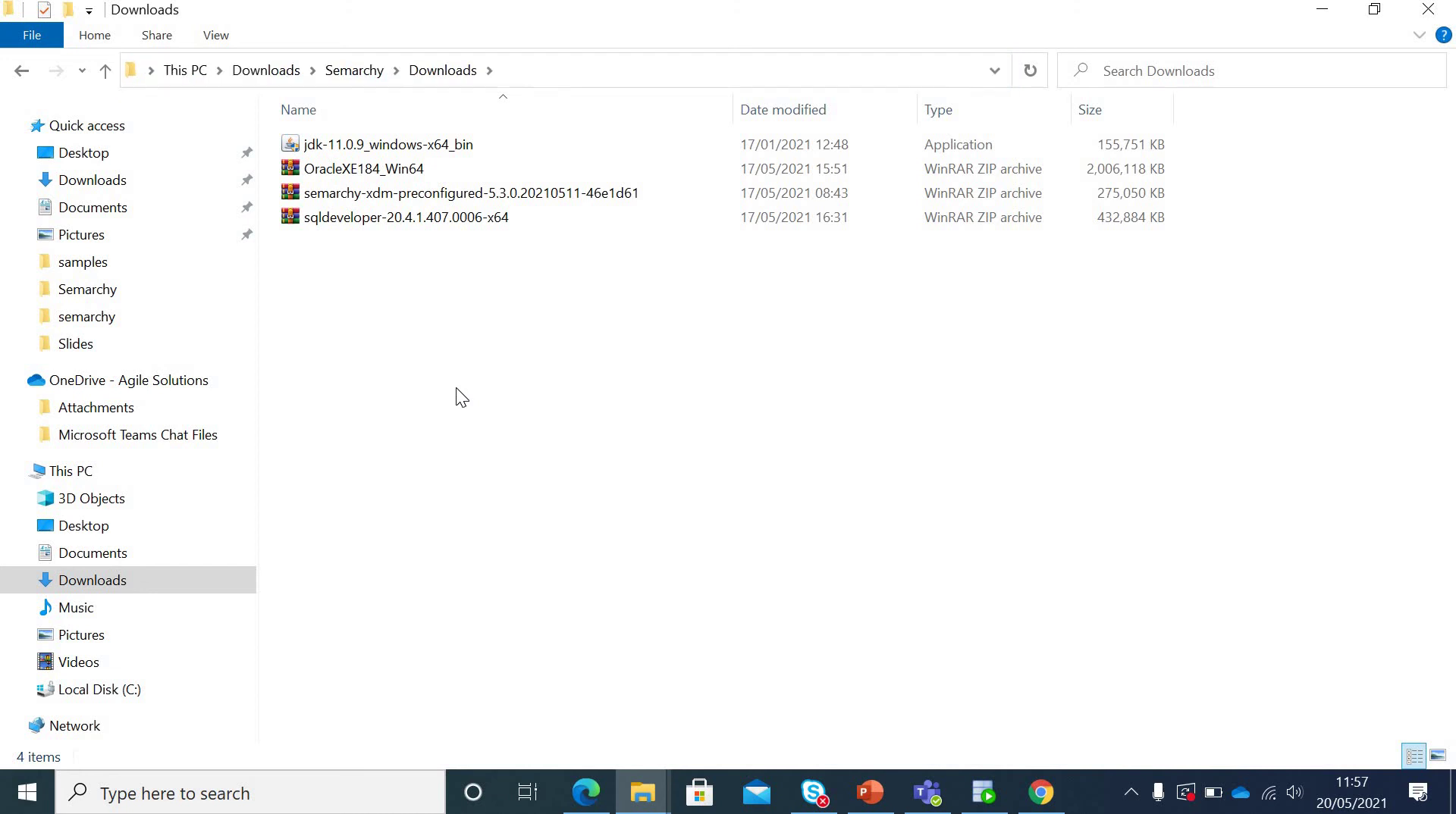
Step: Run the jdk-11.0.9_windows-x64_bin installer and decline the reinstallation
{"action": "double_click", "coordinate": [449, 152]}
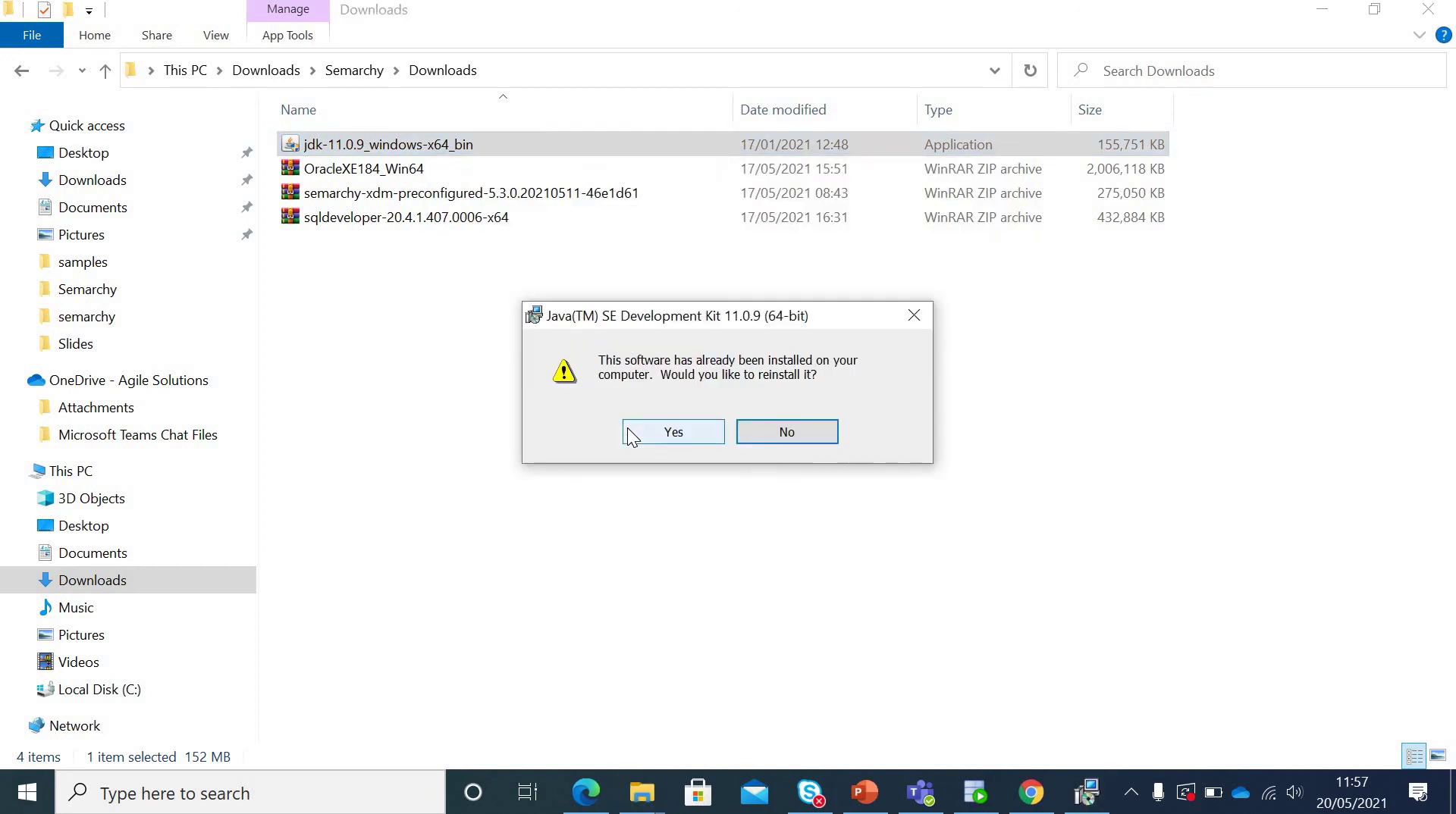
{"action": "left_click", "coordinate": [779, 440]}
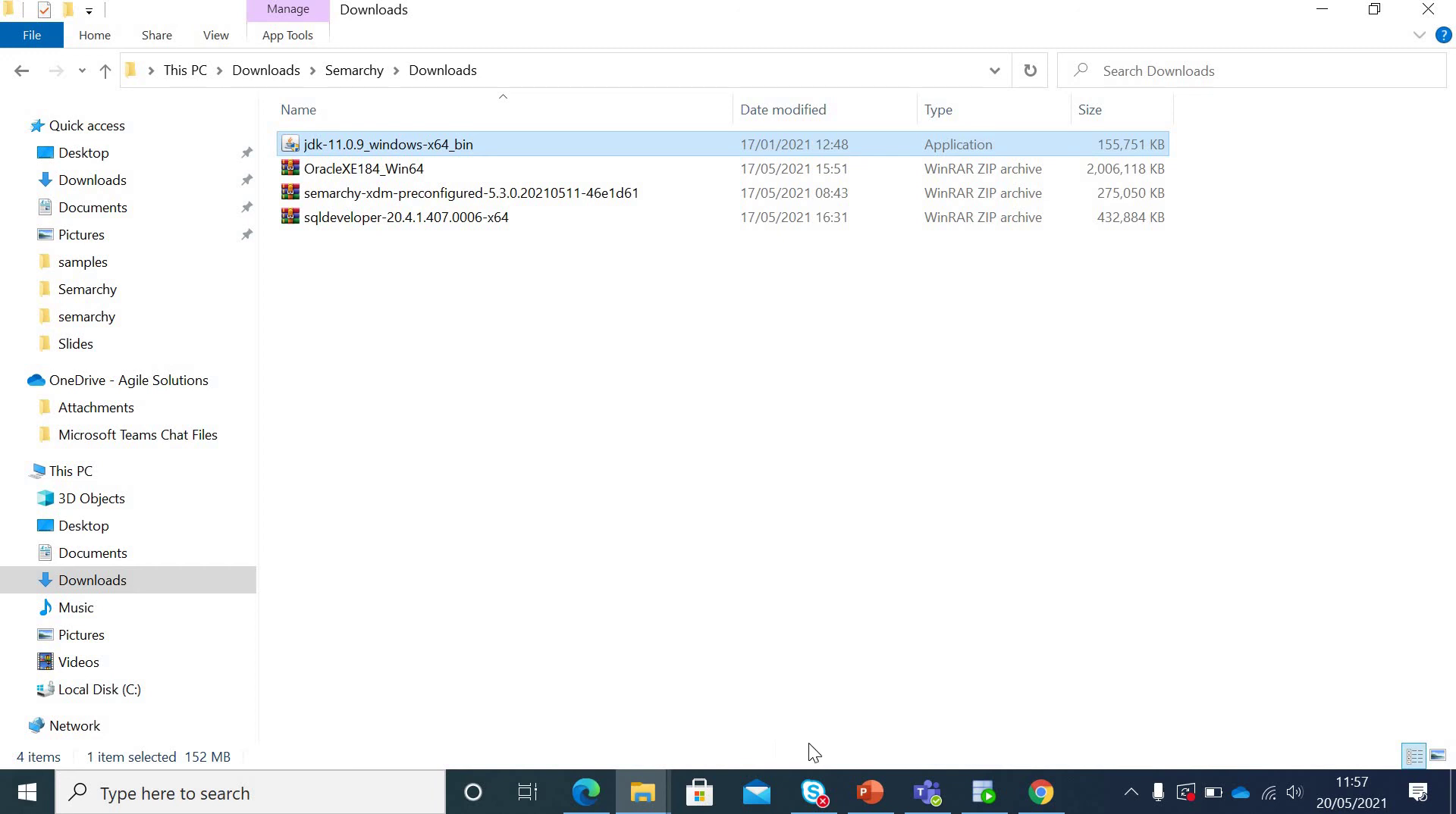
Step: Open the installed JDK folder jdk-11.0.9 under Program Files\Java on drive C and select its full path
{"action": "mouse_move", "coordinate": [641, 798]}
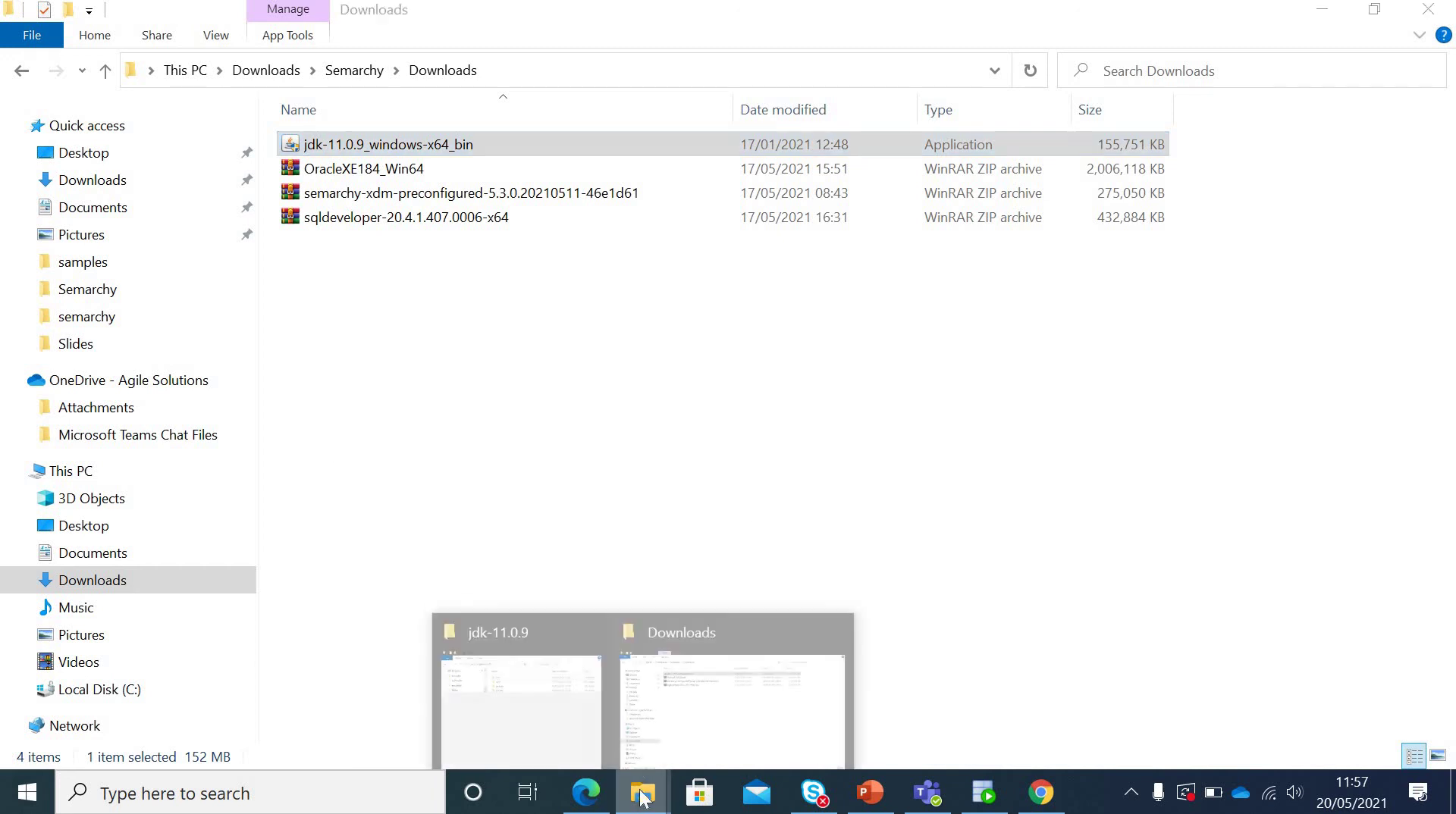
{"action": "left_click", "coordinate": [563, 702]}
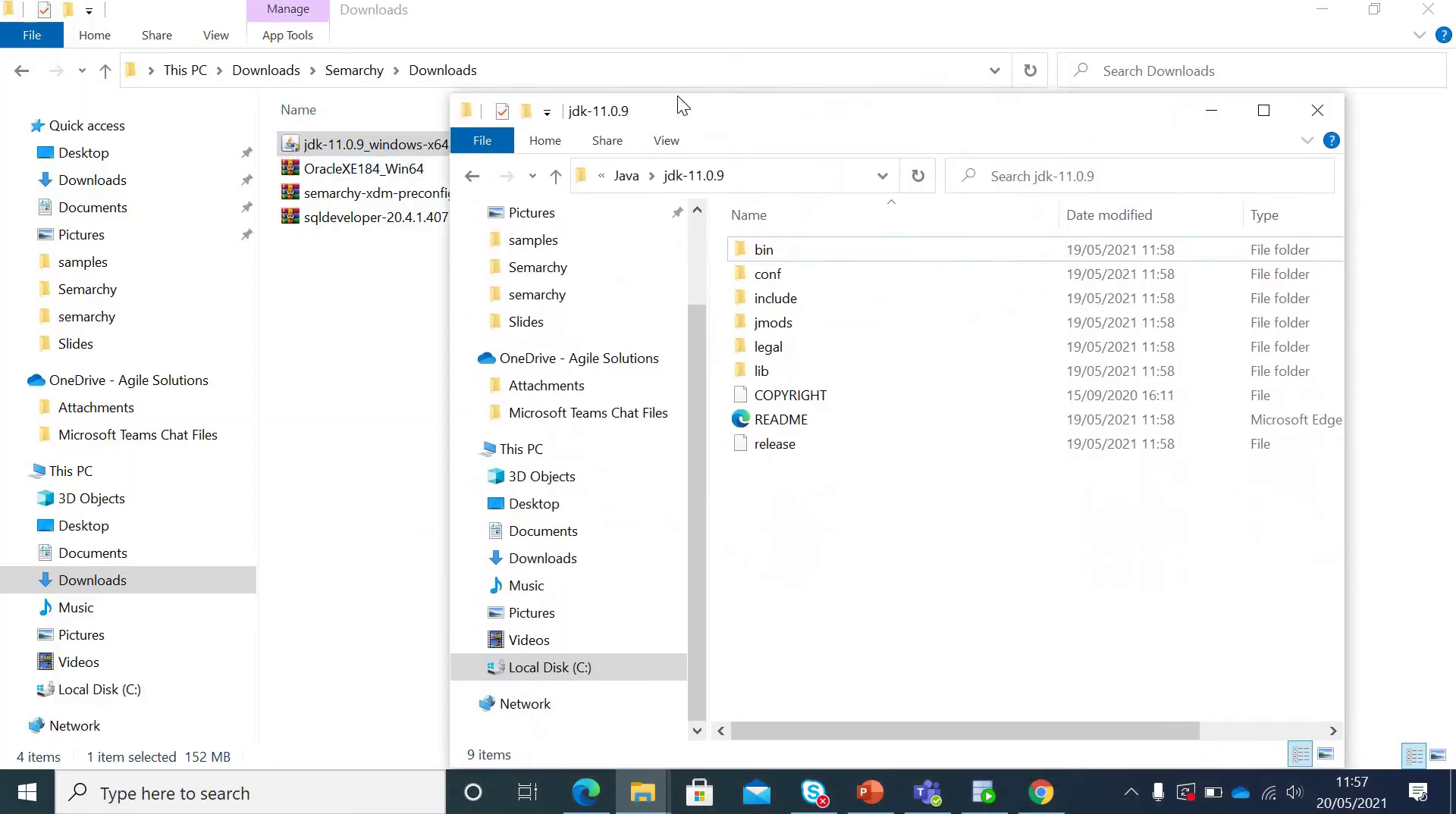
{"action": "left_click", "coordinate": [513, 622]}
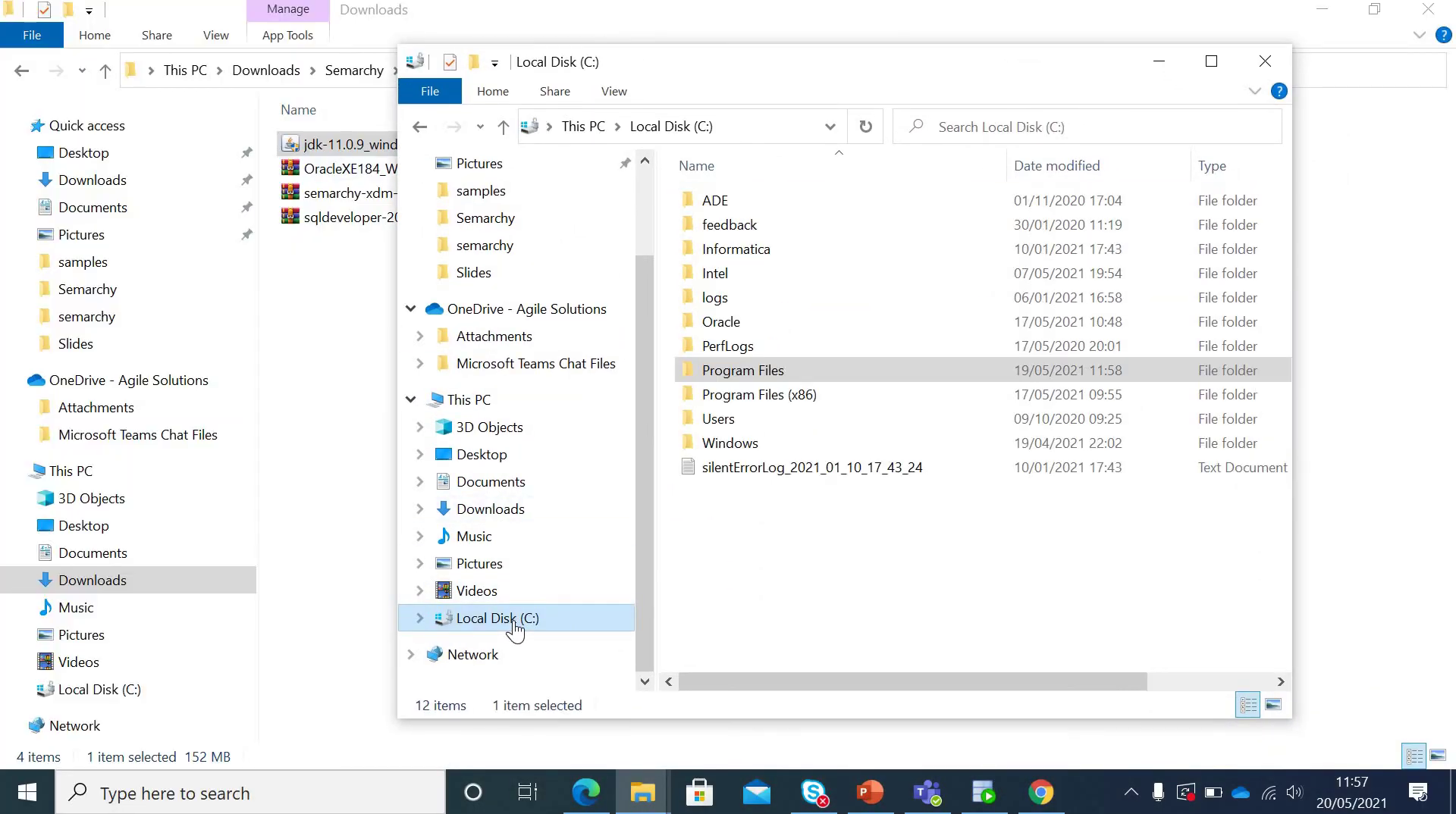
{"action": "double_click", "coordinate": [738, 372]}
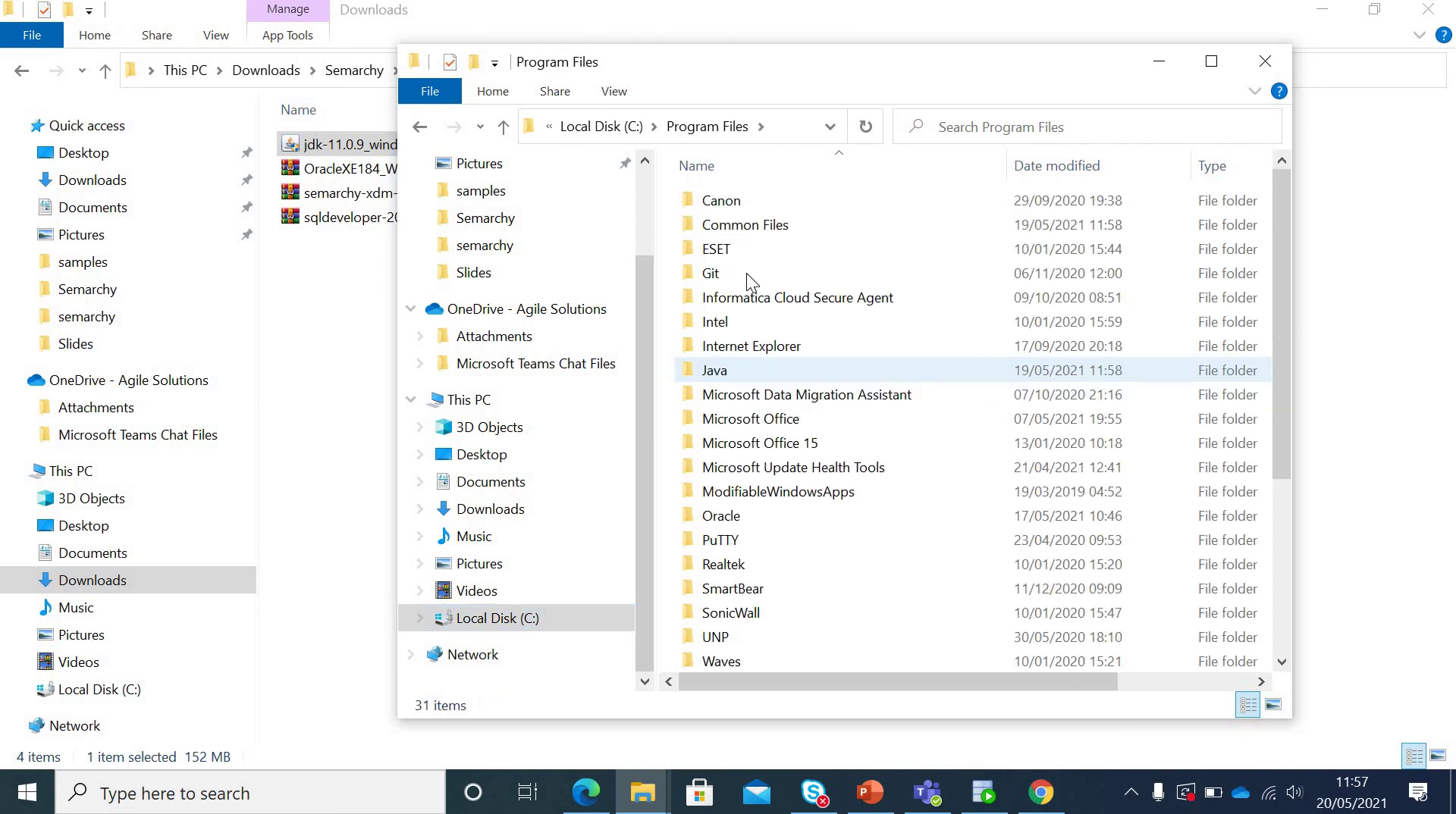
{"action": "double_click", "coordinate": [720, 371]}
{"action": "double_click", "coordinate": [730, 201]}
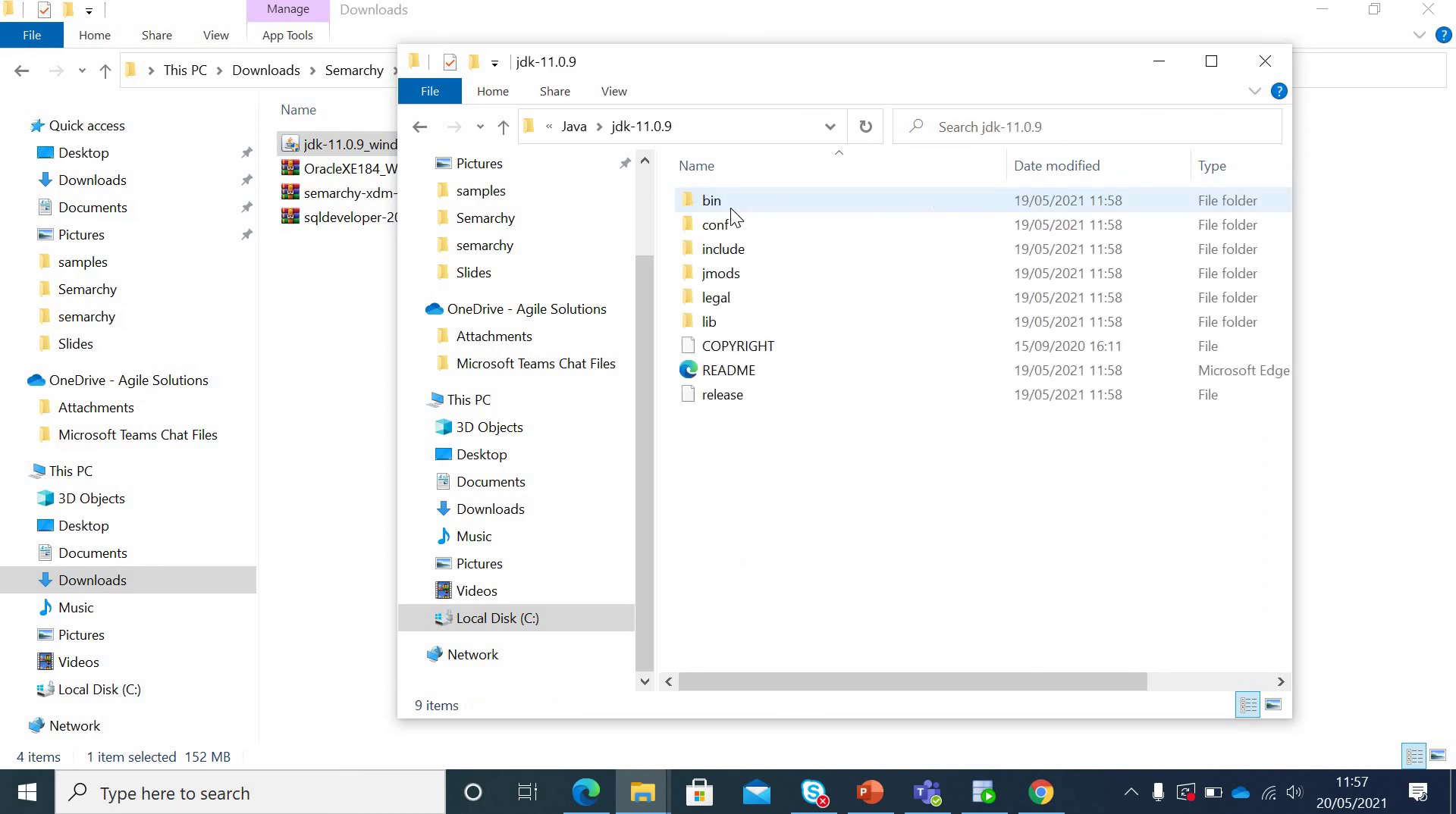
{"action": "left_click", "coordinate": [778, 126]}
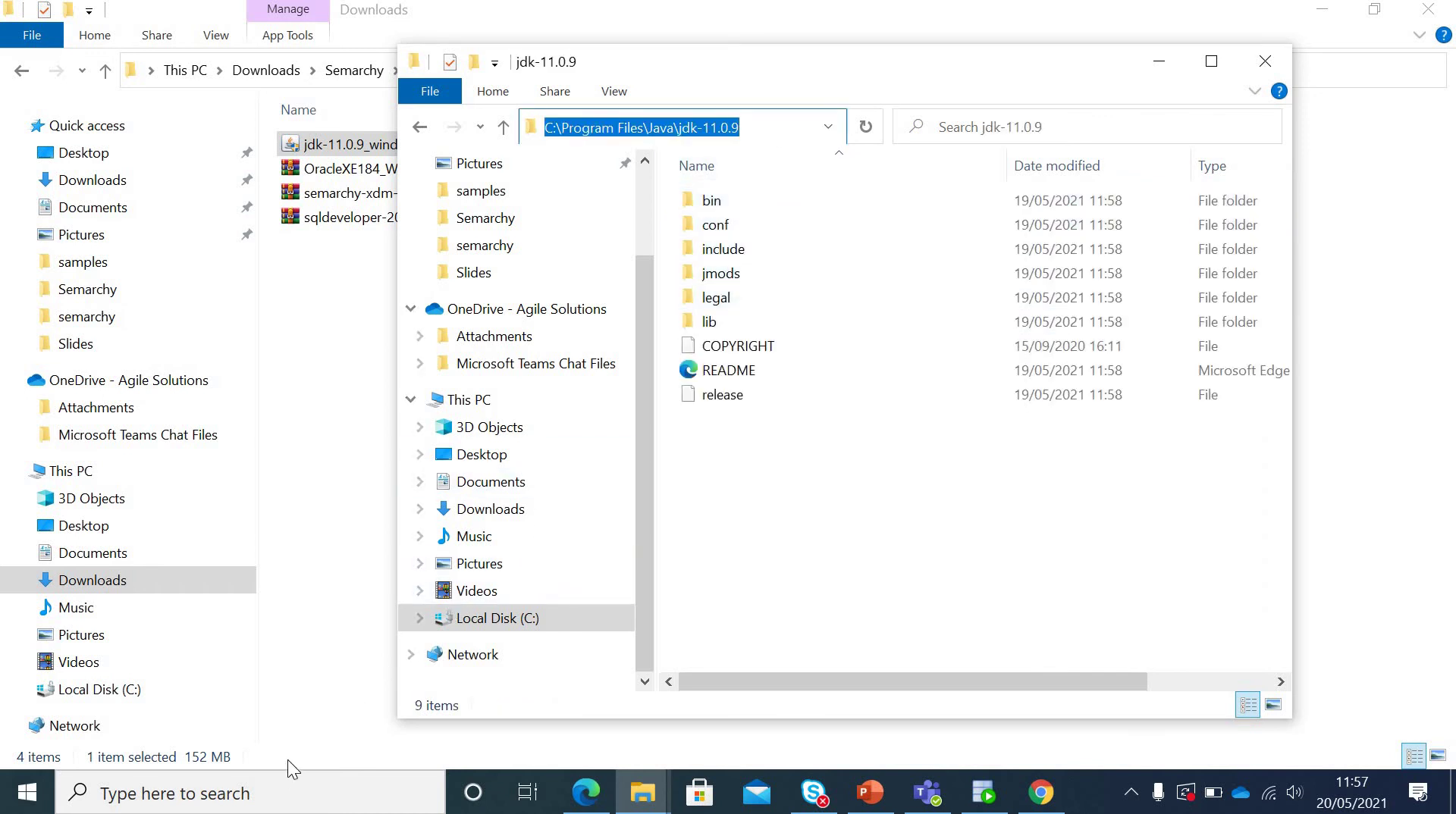
Step: Open the Windows environment variables settings and select the JAVA_HOME system variable
{"action": "left_click", "coordinate": [254, 791]}
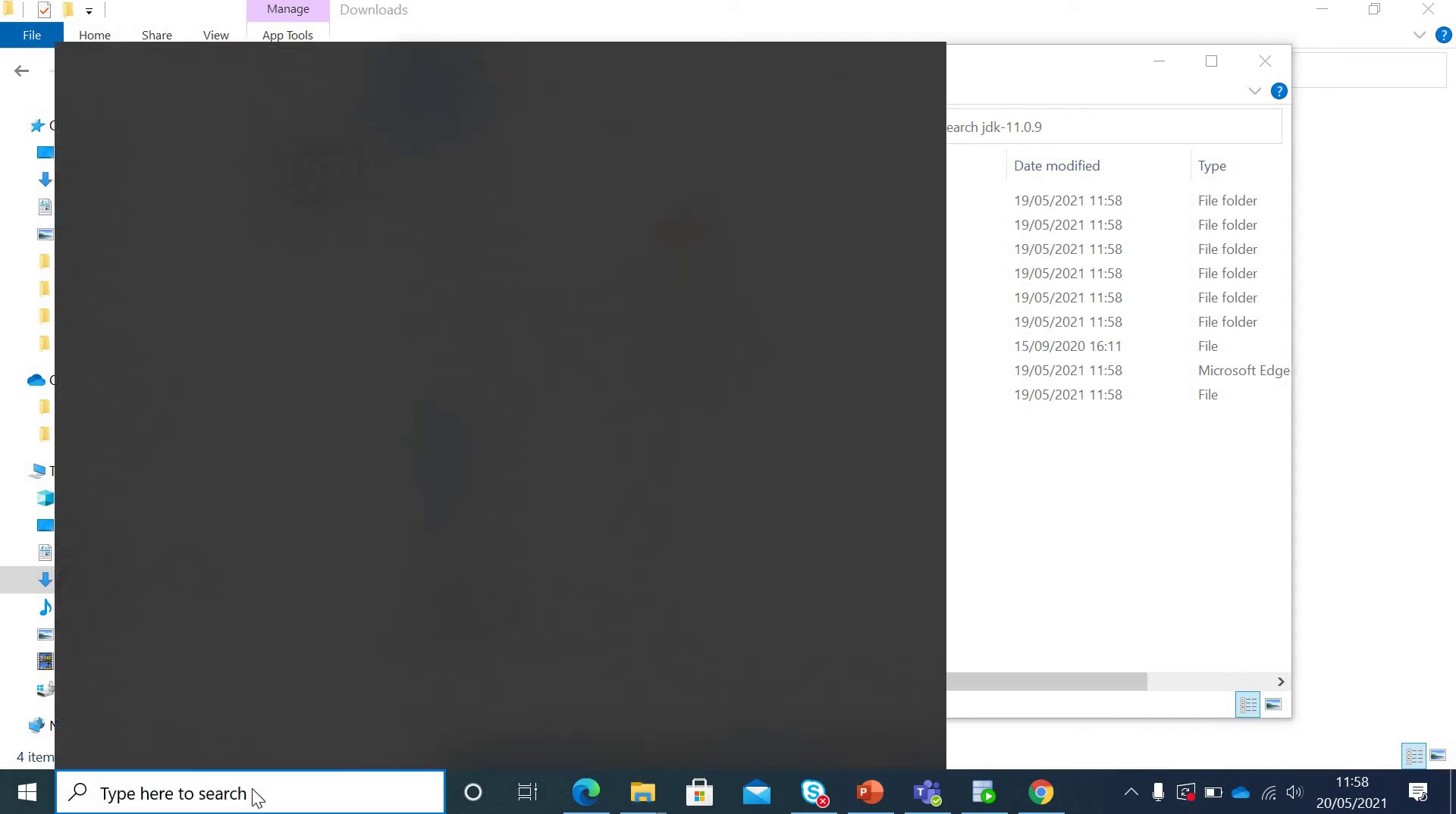
{"action": "type", "text": "env"}
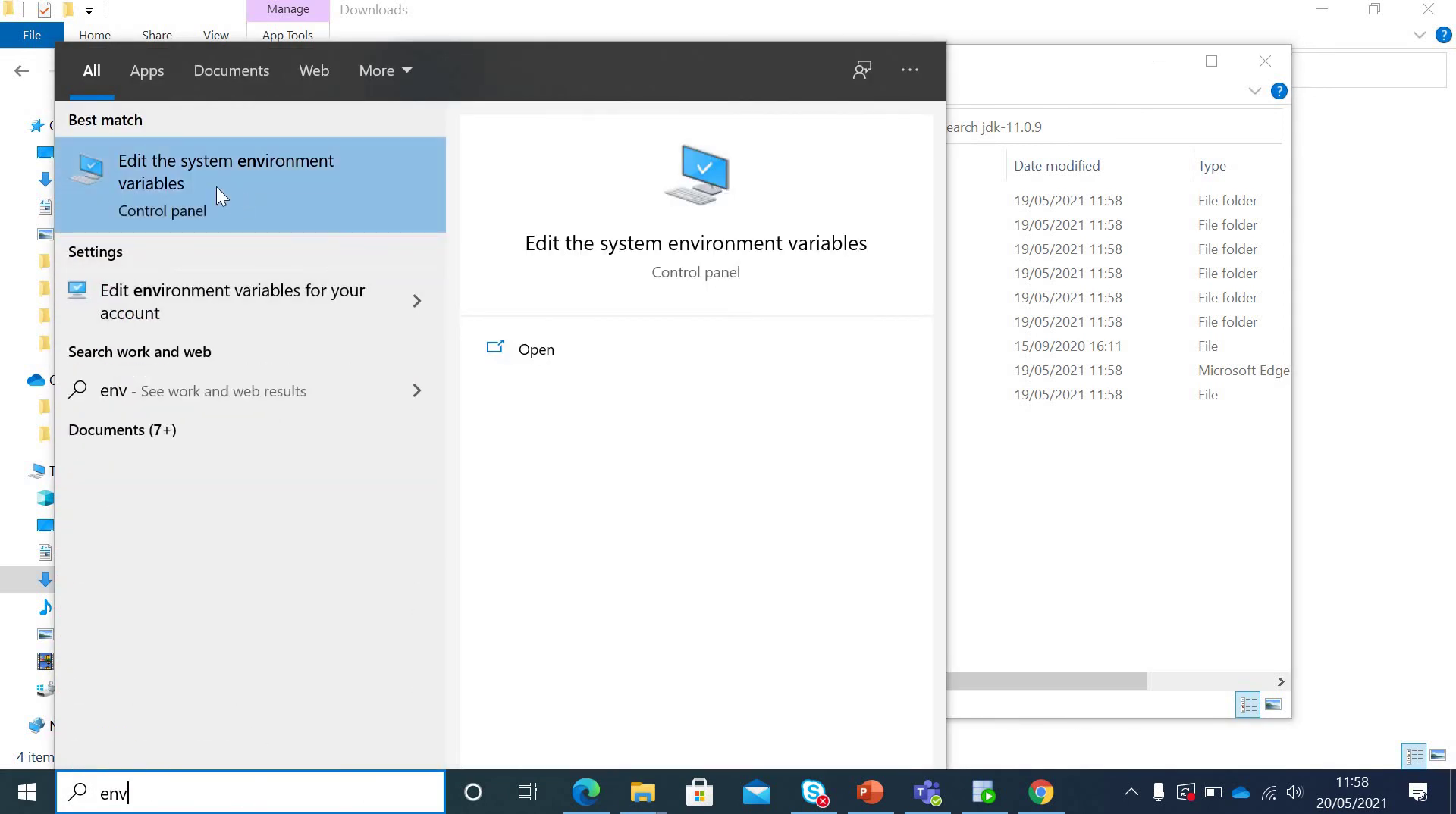
{"action": "left_click", "coordinate": [262, 182]}
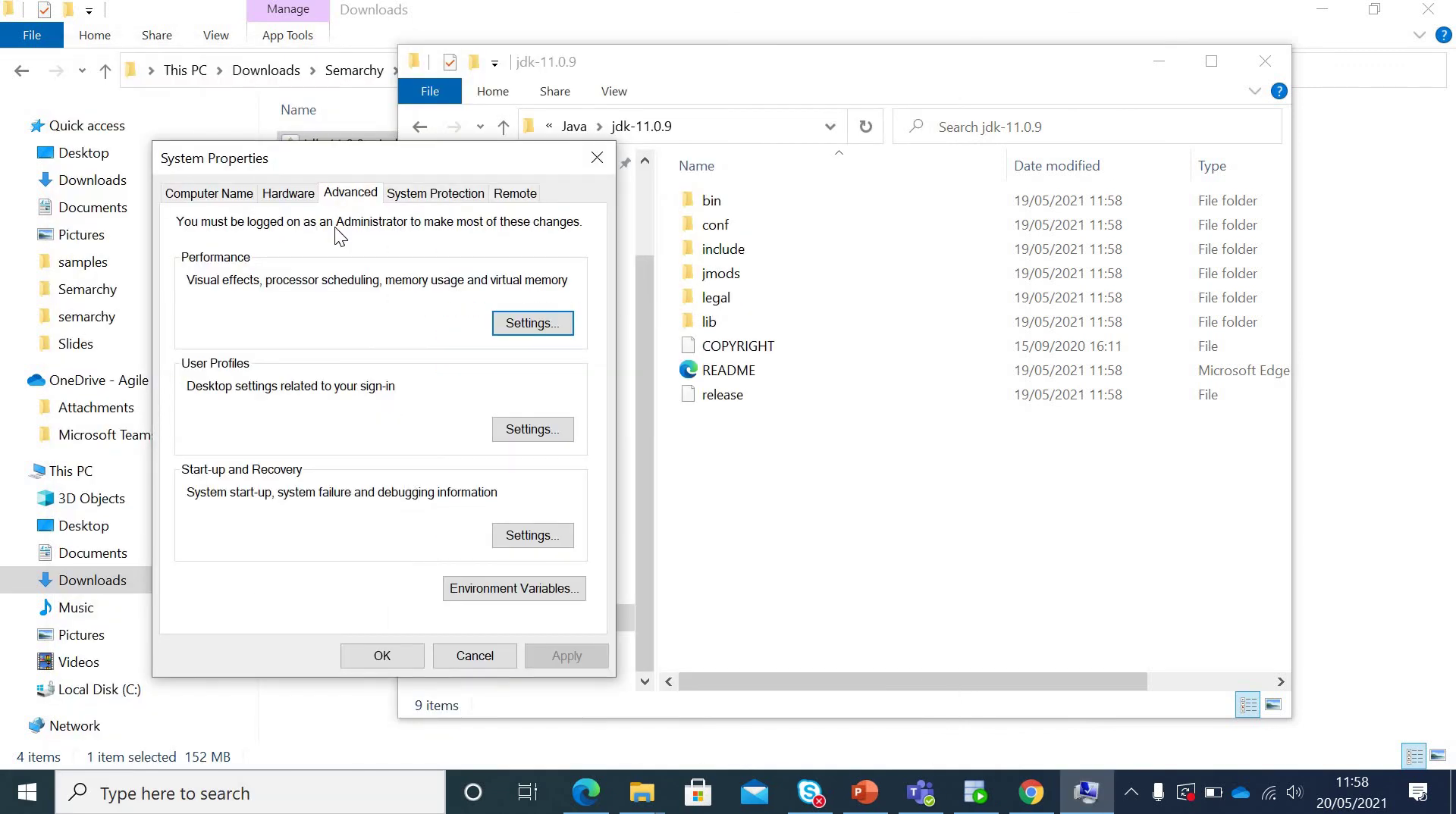
{"action": "left_click", "coordinate": [505, 589]}
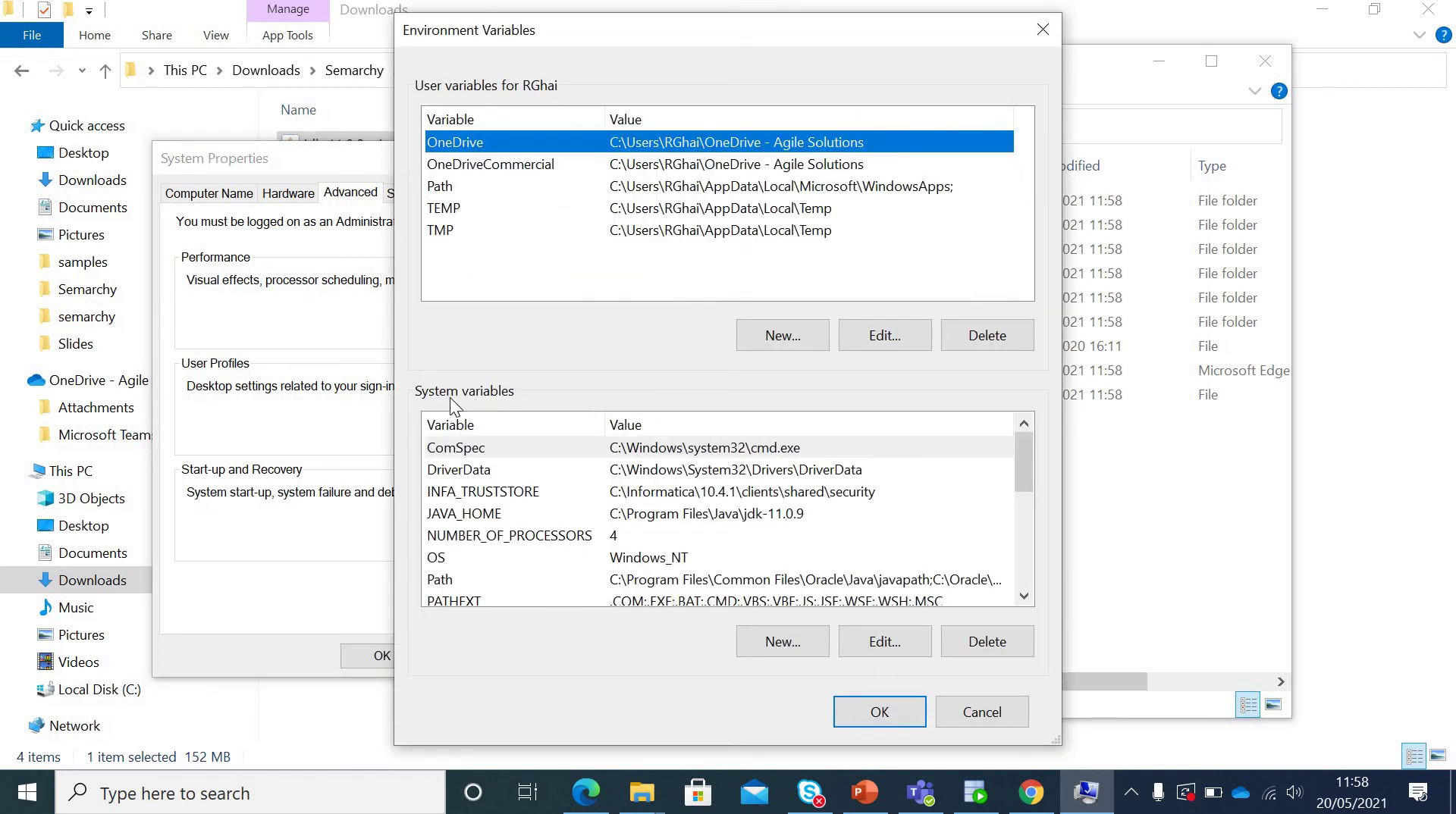
{"action": "left_click", "coordinate": [487, 513]}
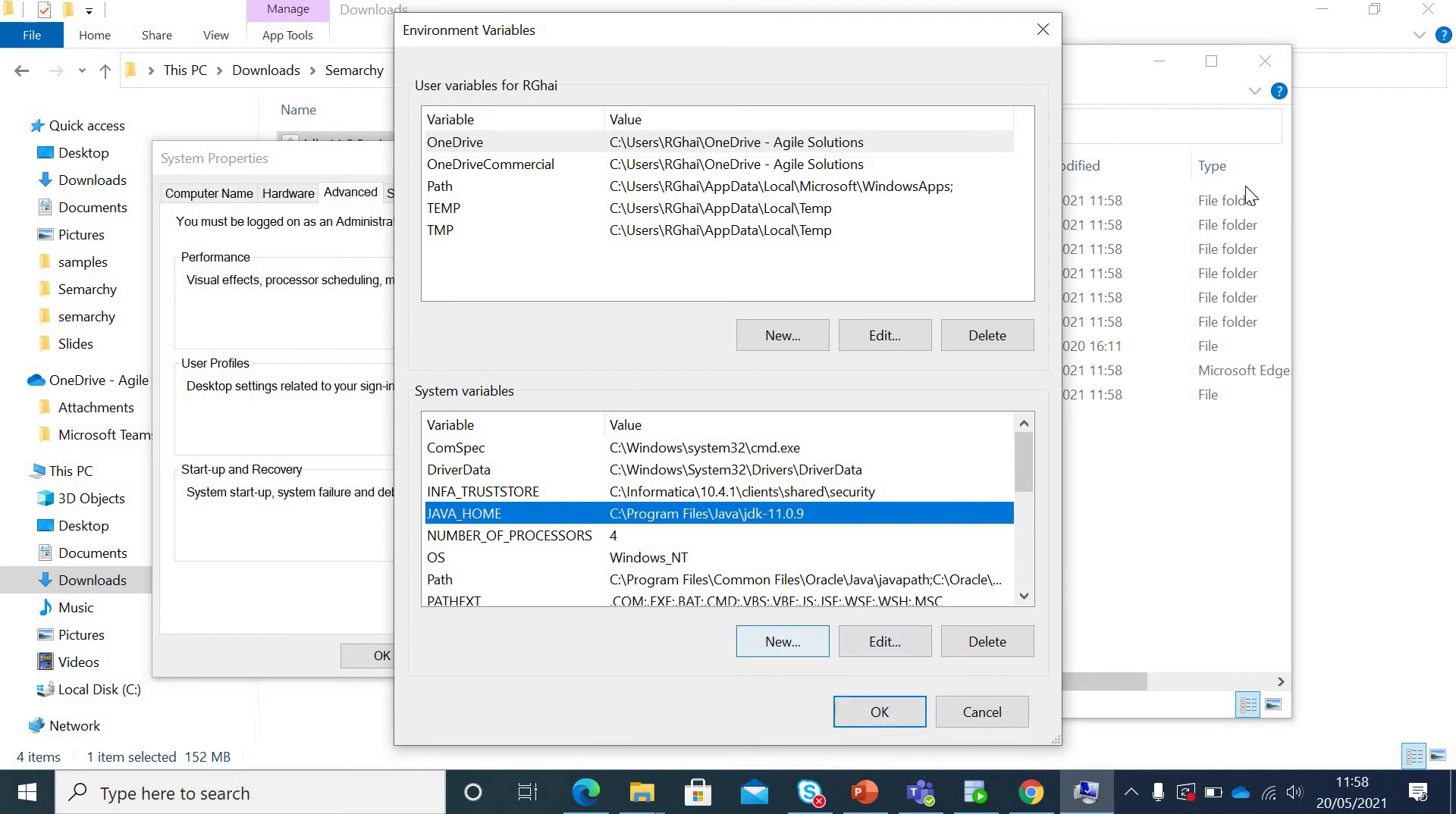
Step: Compare the full path of the jdk-11.0.9 folder with the JAVA_HOME value, and minimize the folder window
{"action": "left_click_drag", "start_coordinate": [1107, 61], "coordinate": [1125, 565]}
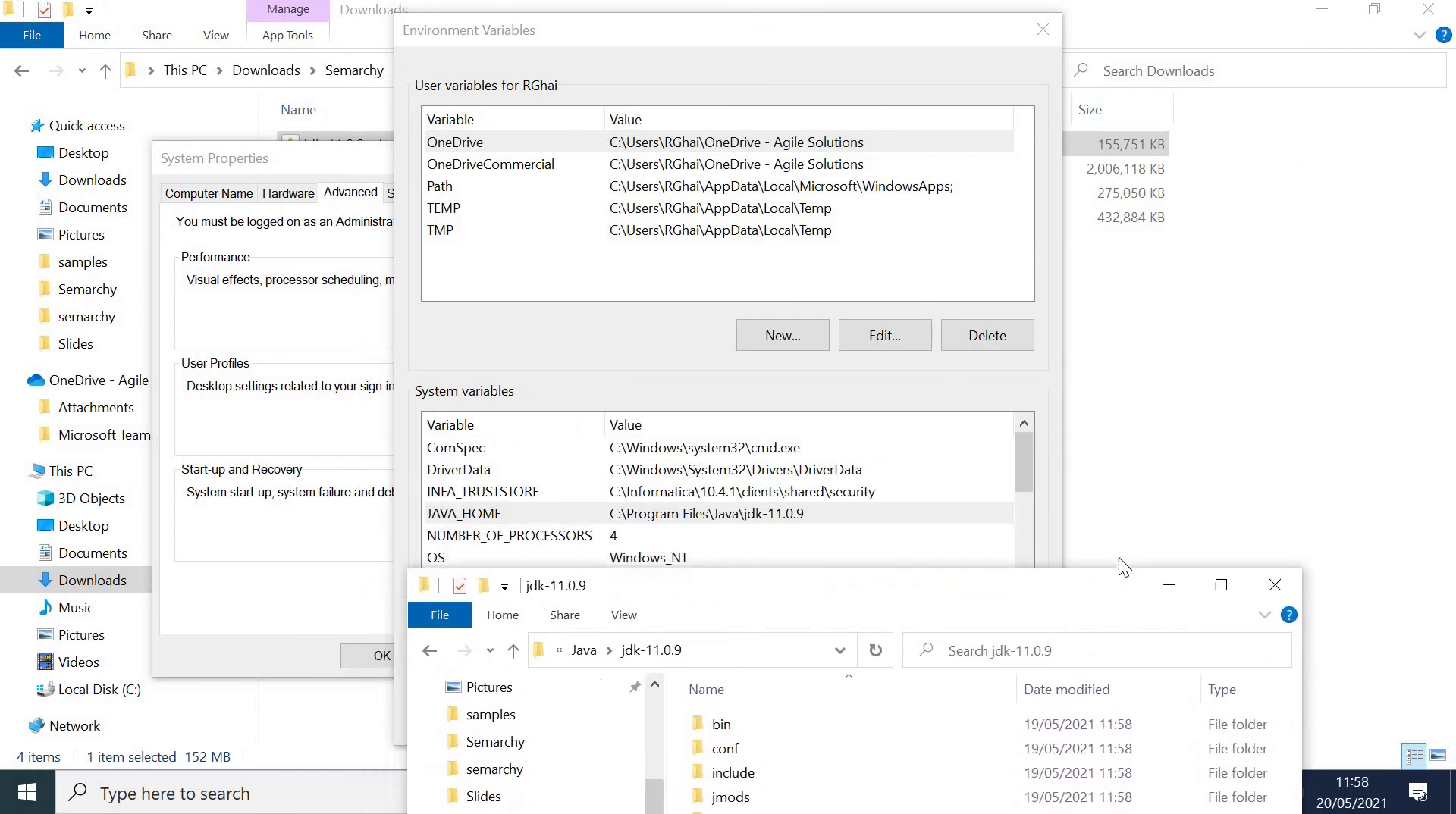
{"action": "left_click", "coordinate": [793, 623]}
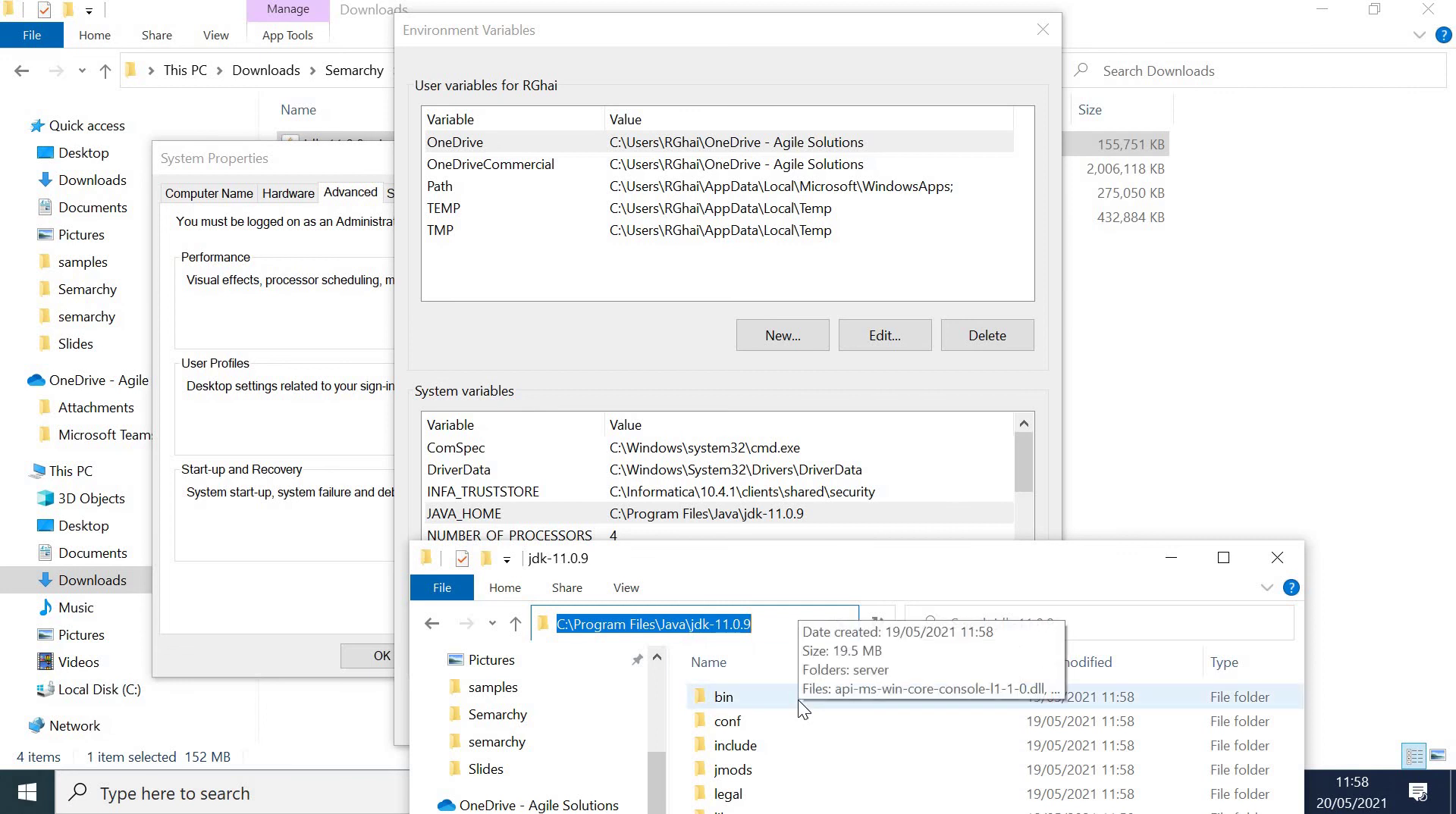
{"action": "left_click", "coordinate": [1171, 560]}
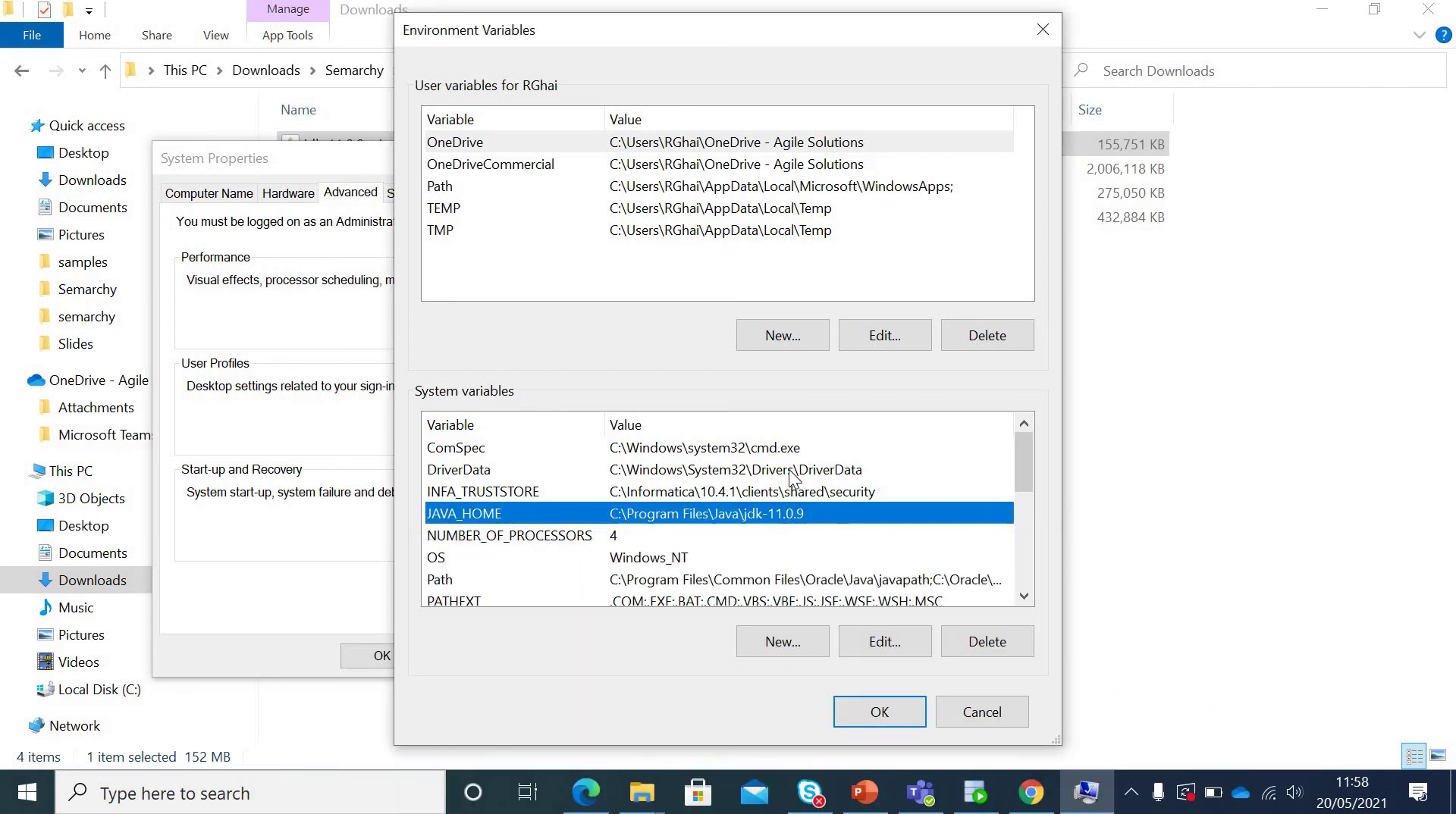
{"action": "left_click", "coordinate": [775, 646]}
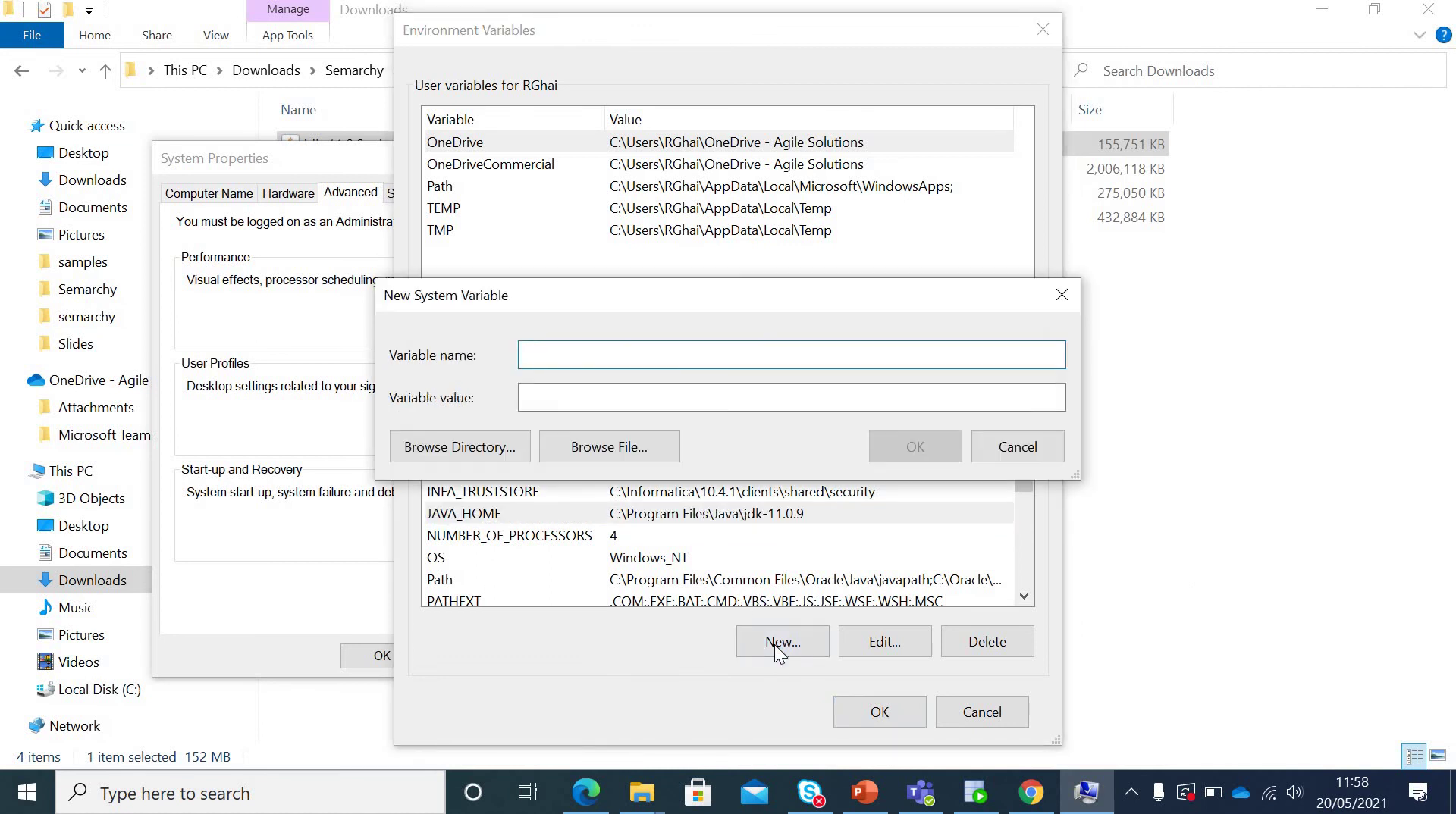
{"action": "type", "text": "JAVA_HOme"}
{"action": "key", "text": "BackSpace"}
{"action": "key", "text": "BackSpace"}
{"action": "key", "text": "BackSpace"}
{"action": "type", "text": "OME"}
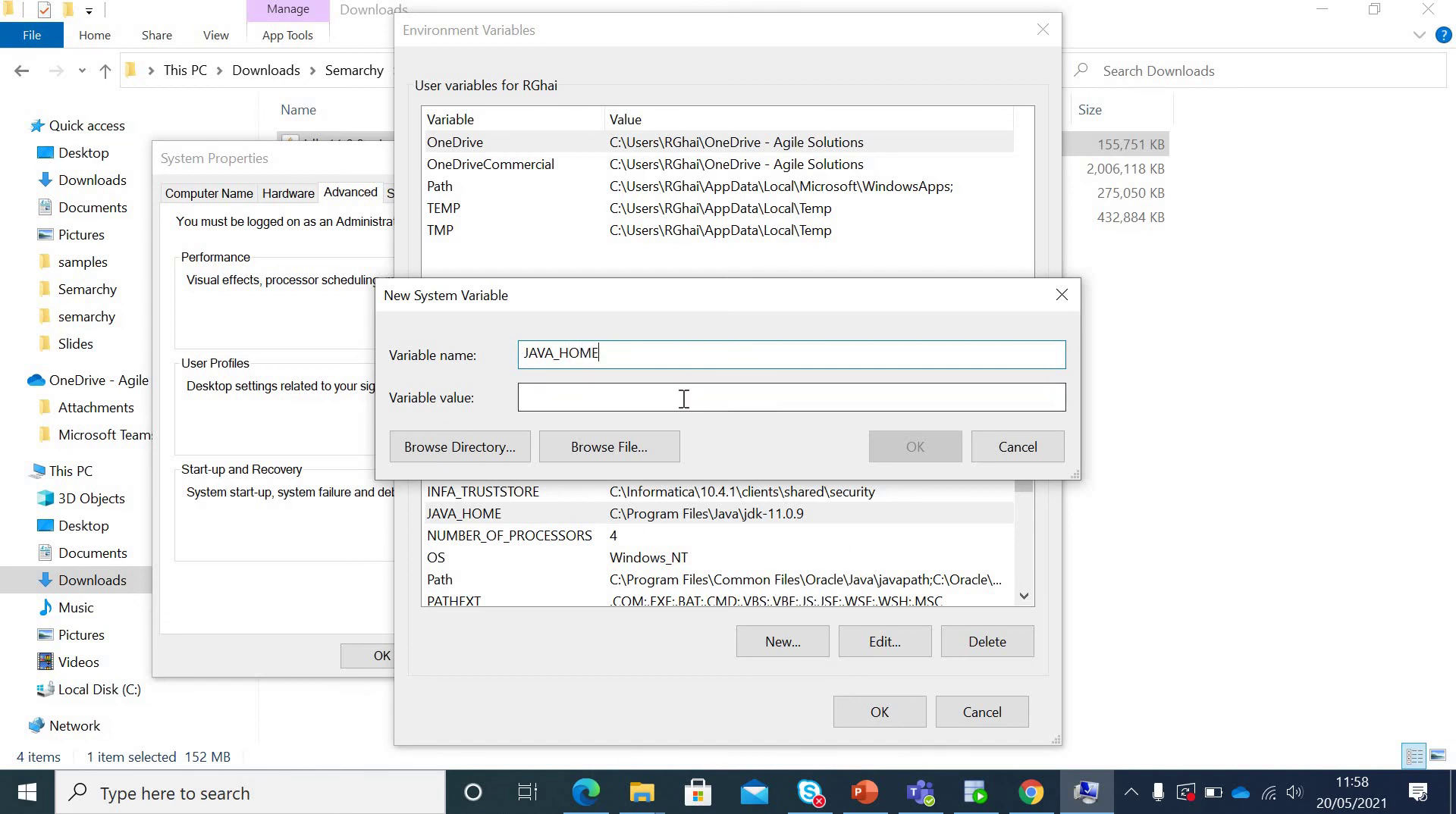
{"action": "left_click", "coordinate": [683, 399]}
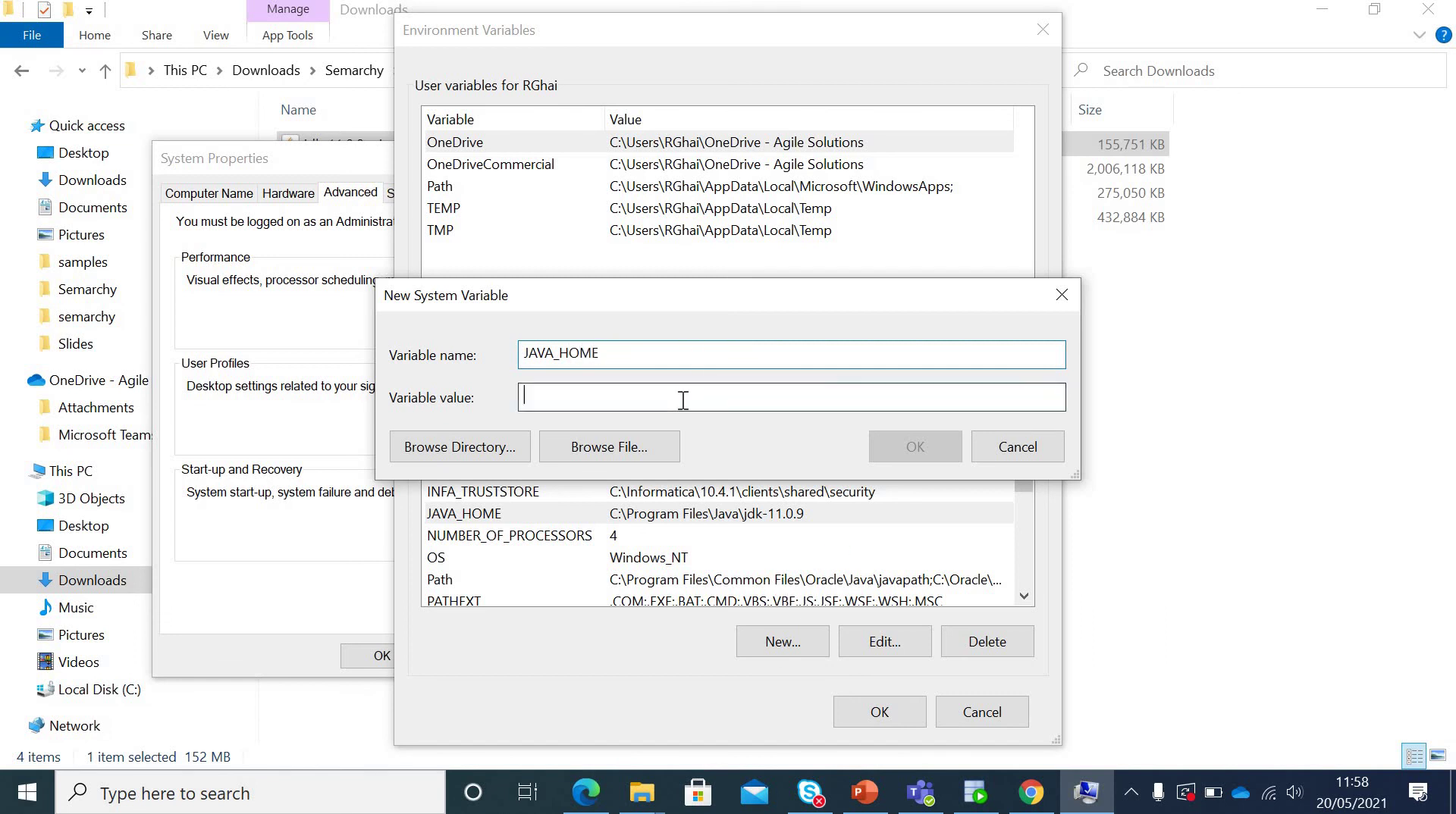
{"action": "left_click", "coordinate": [985, 448]}
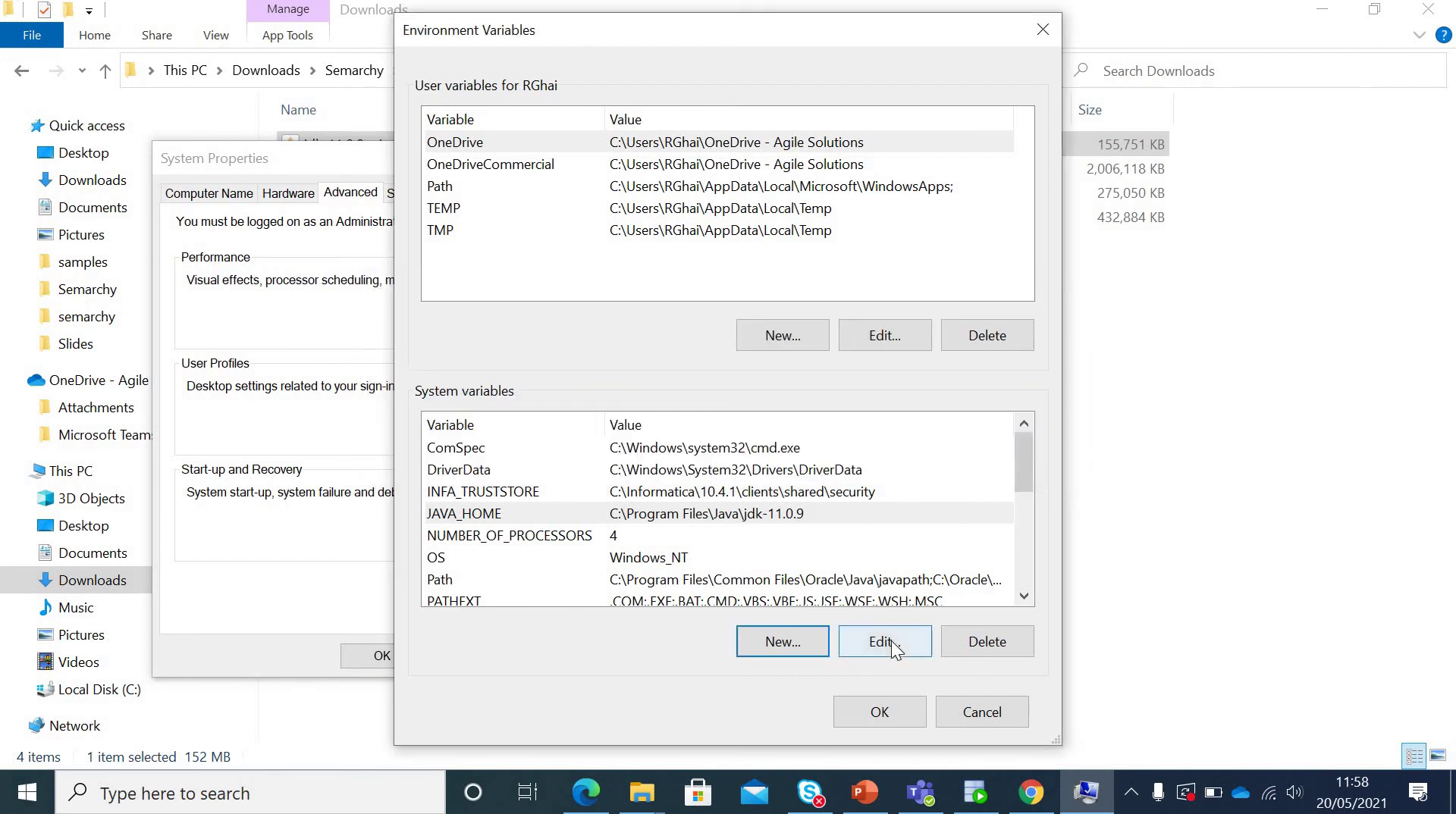
Step: Confirm the JAVA_HOME system variable with the value C:\Program Files\Java\jdk-11.0.9, and close the environment variable and system properties dialogs
{"action": "left_click", "coordinate": [892, 644]}
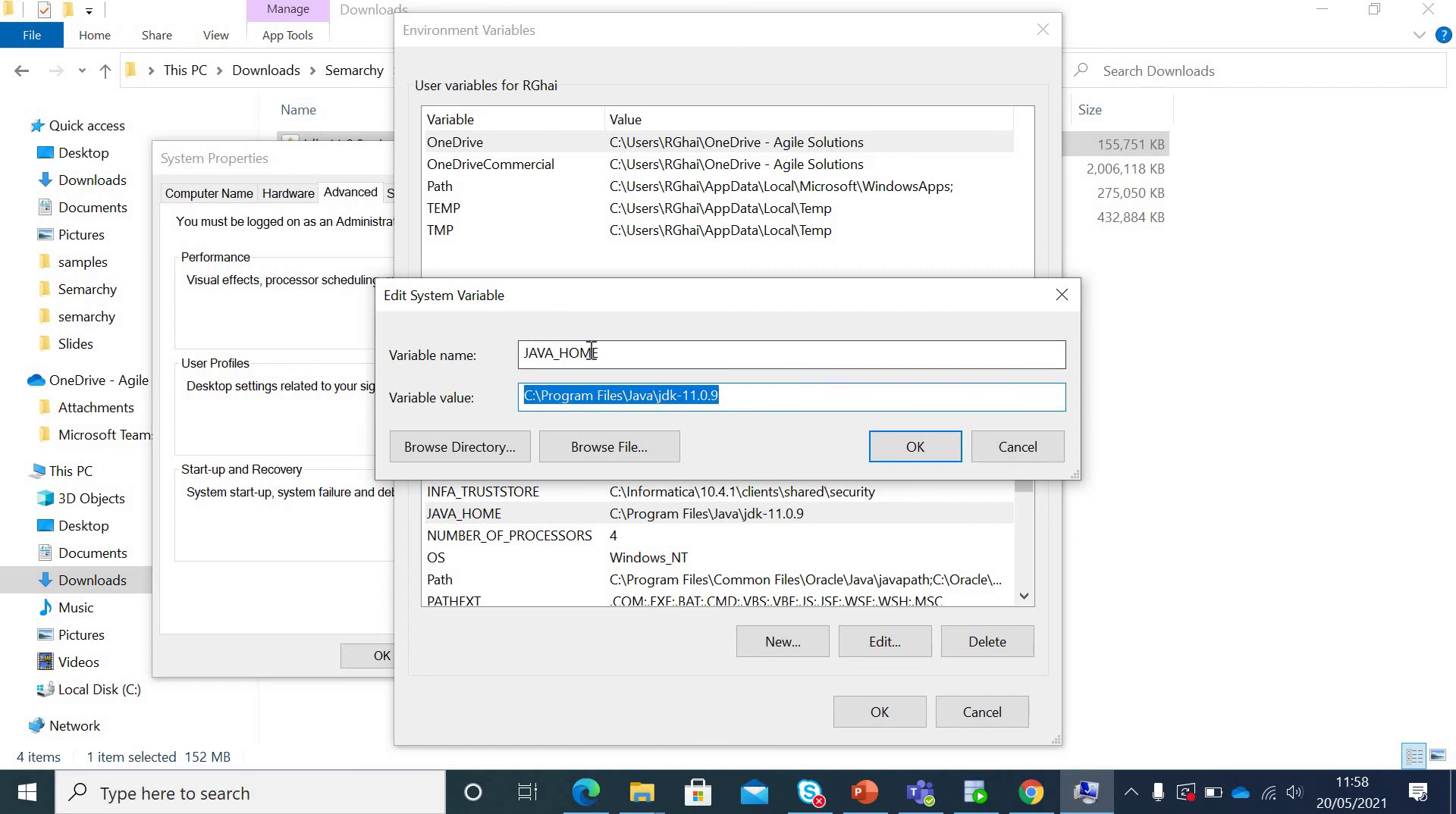
{"action": "left_click", "coordinate": [939, 444]}
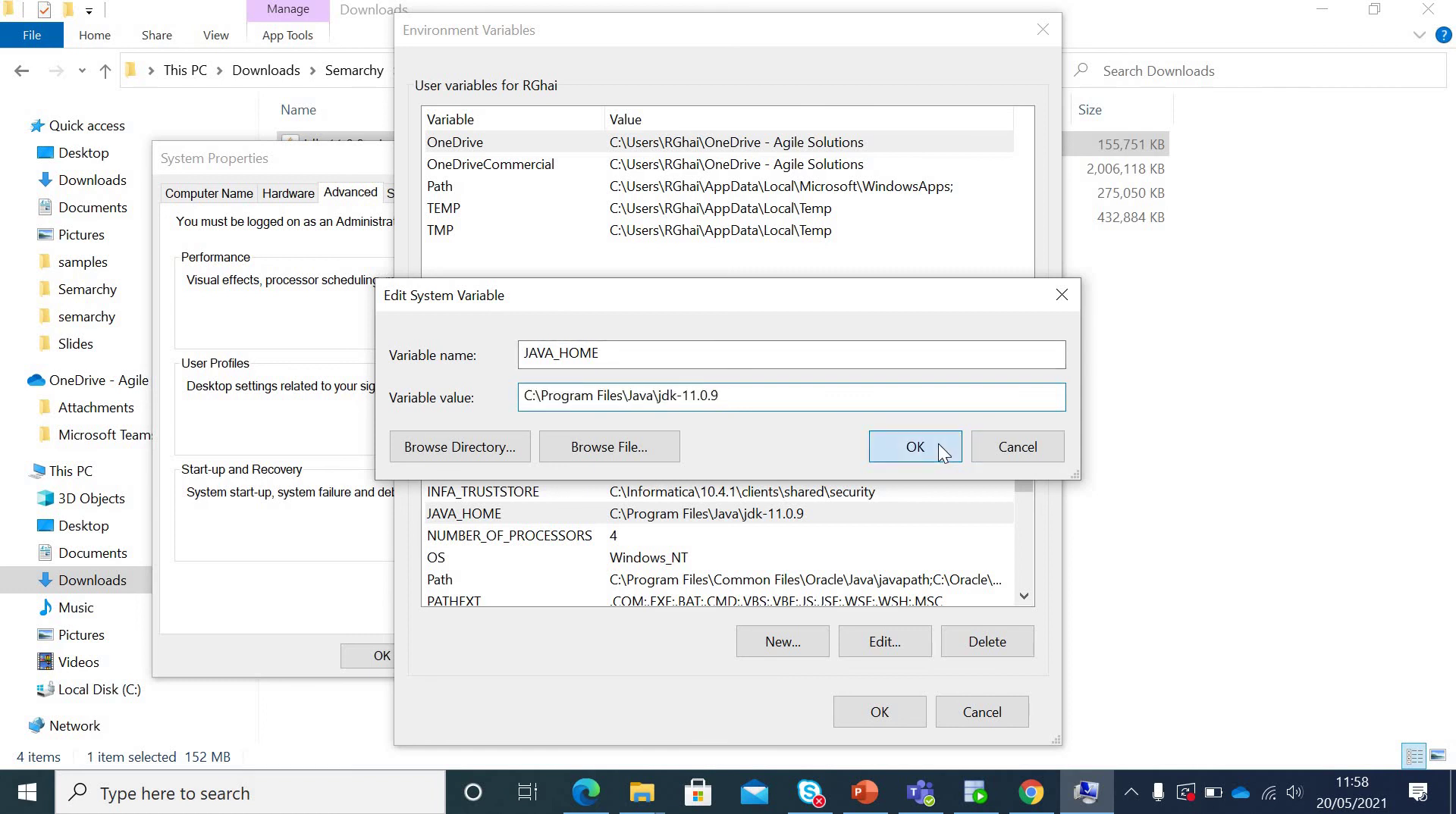
{"action": "left_click", "coordinate": [889, 720]}
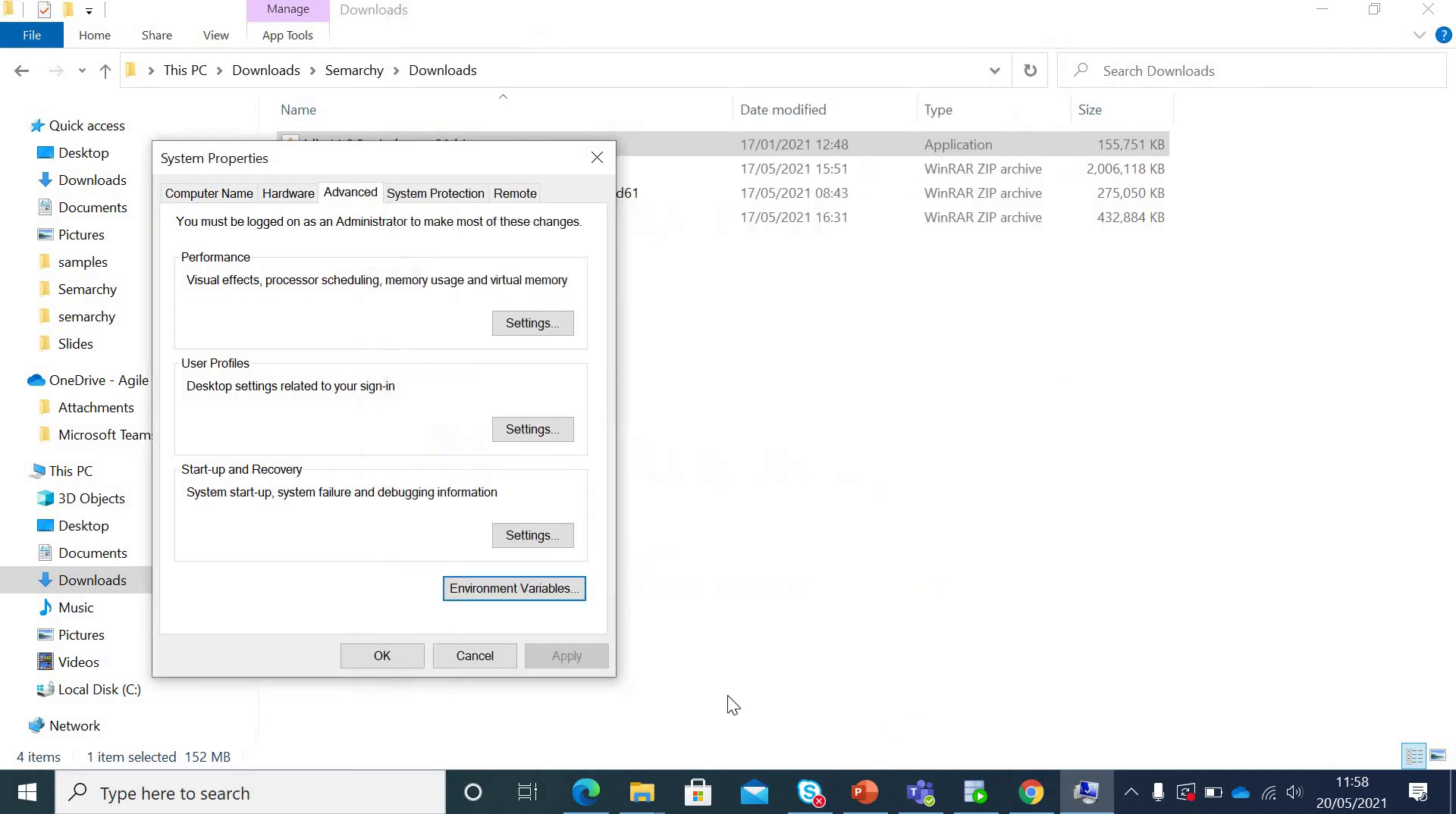
{"action": "left_click", "coordinate": [398, 654]}
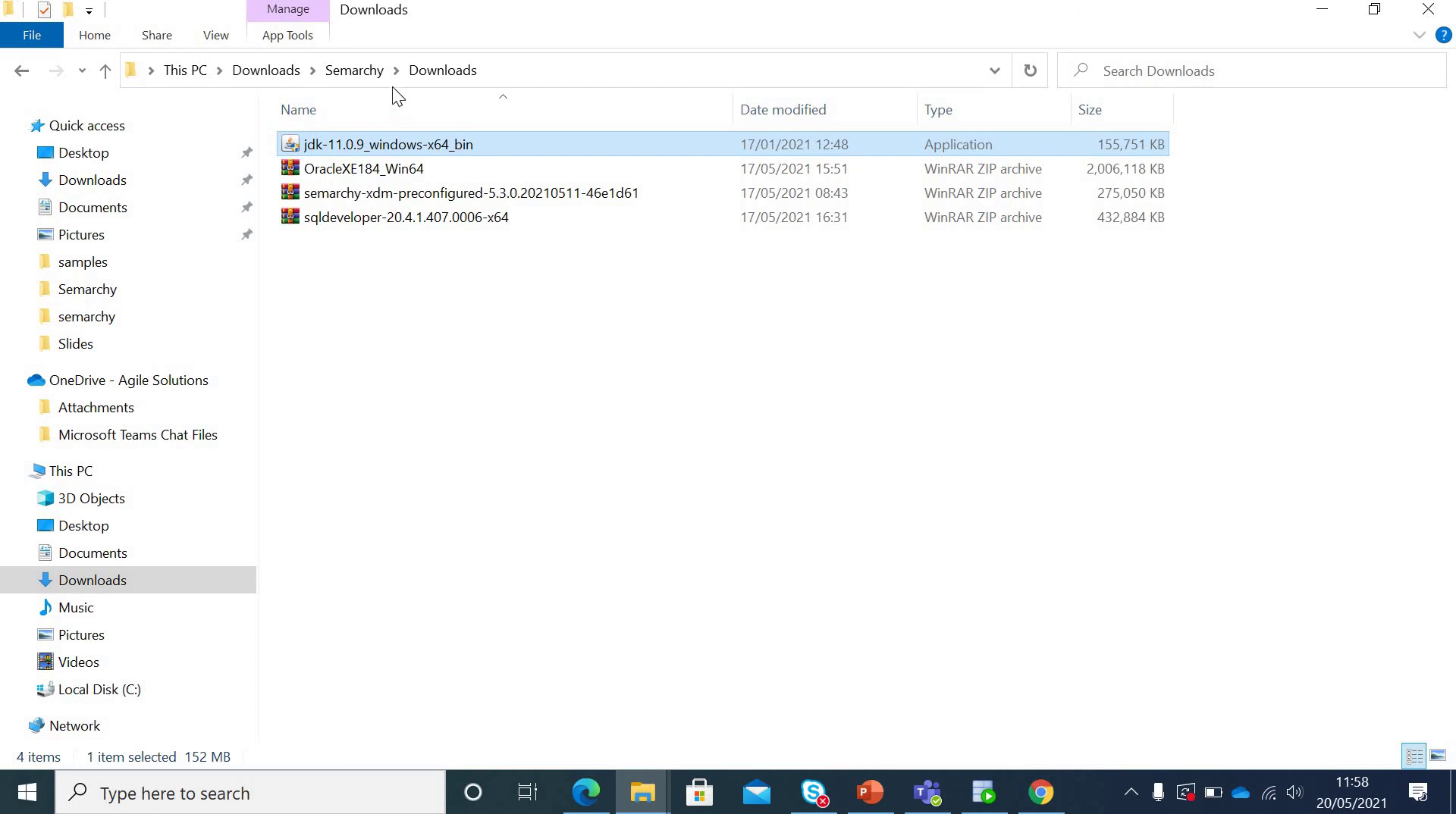
Step: Select the Oracle XE, Semarchy xDM and SQL Developer archives, and locate their extracted folders in the parent Semarchy folder
{"action": "left_click", "coordinate": [388, 173]}
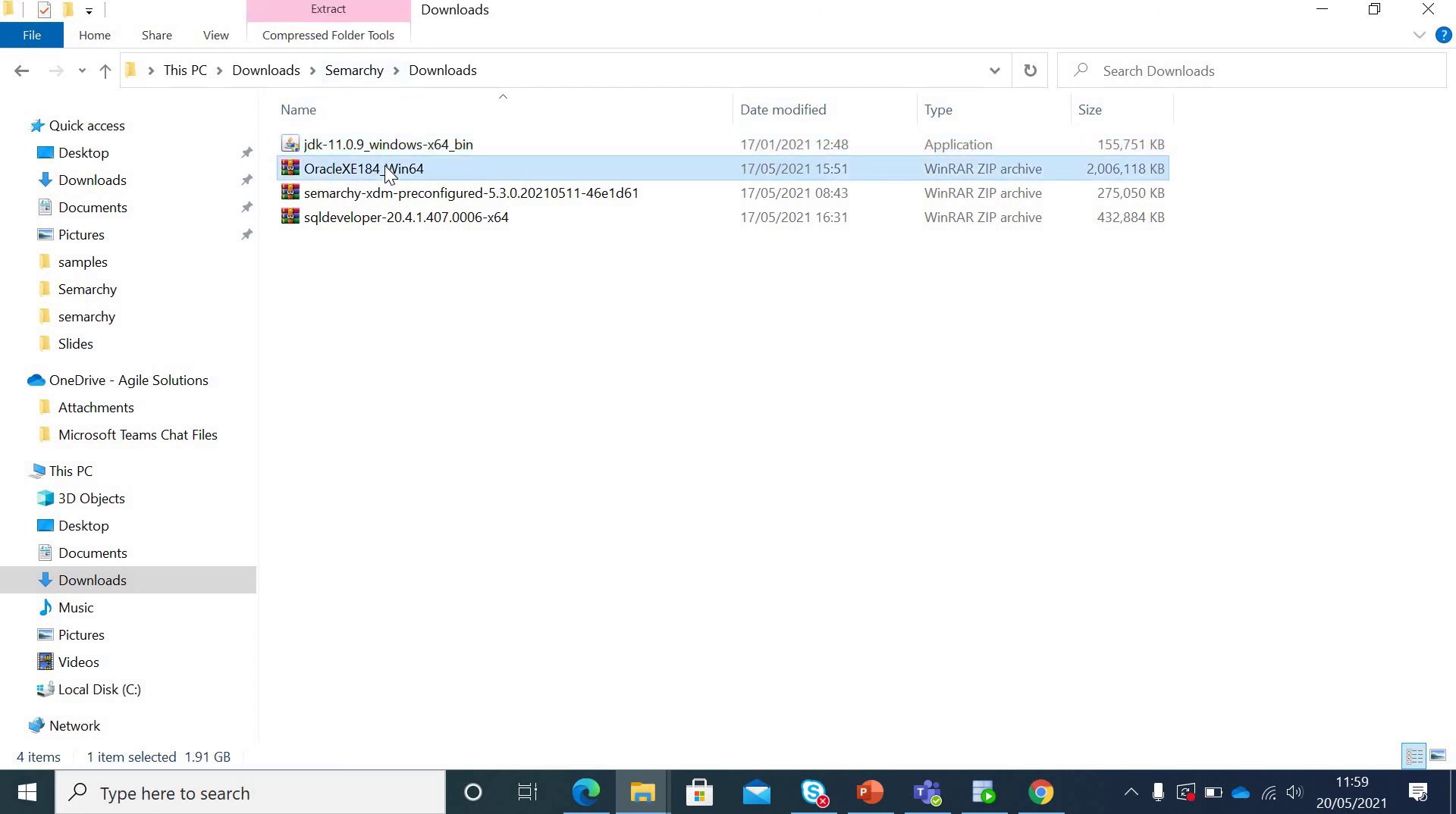
{"action": "key", "text": "shift+Down"}
{"action": "key", "text": "shift+Down"}
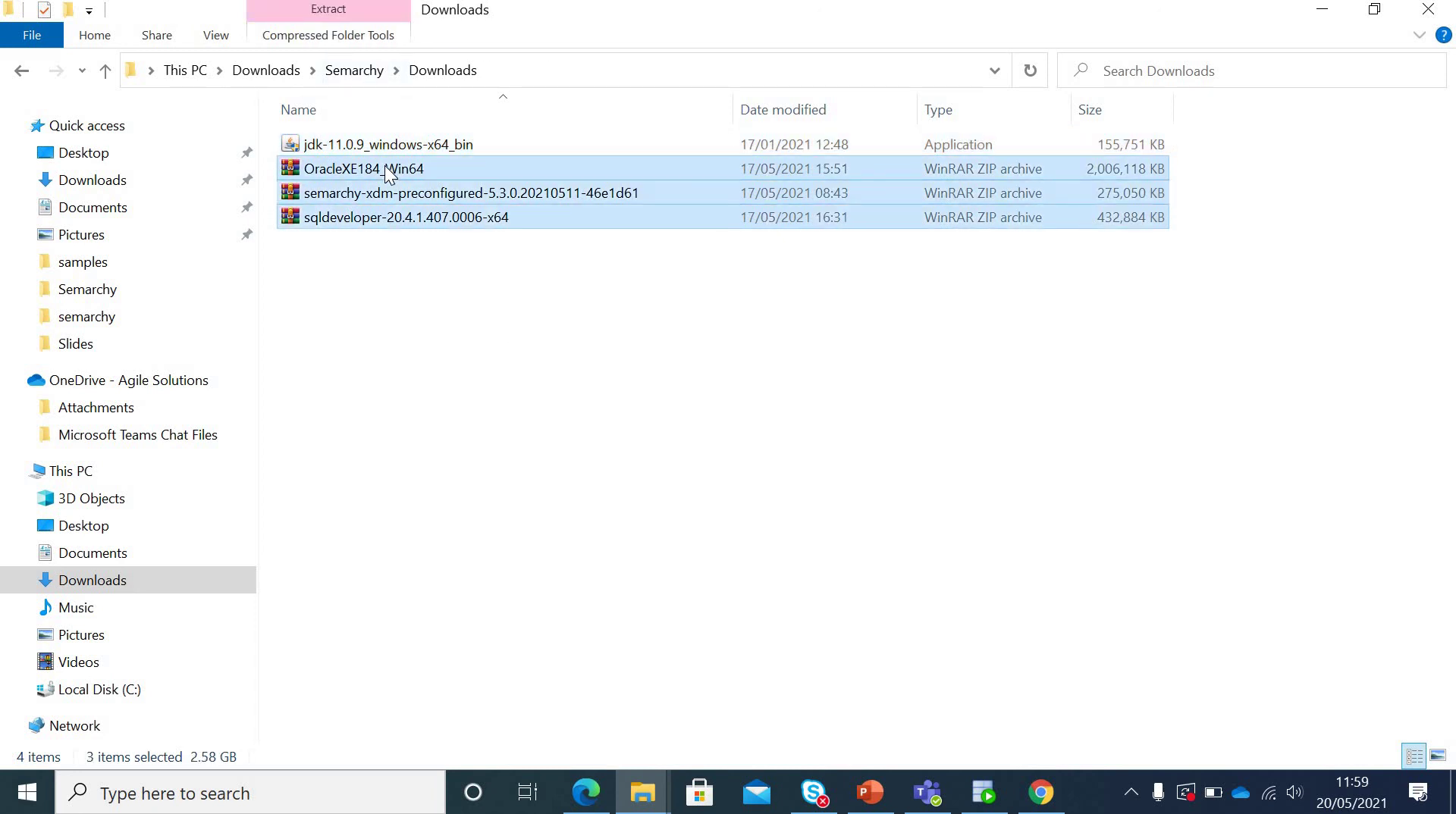
{"action": "left_click", "coordinate": [358, 69]}
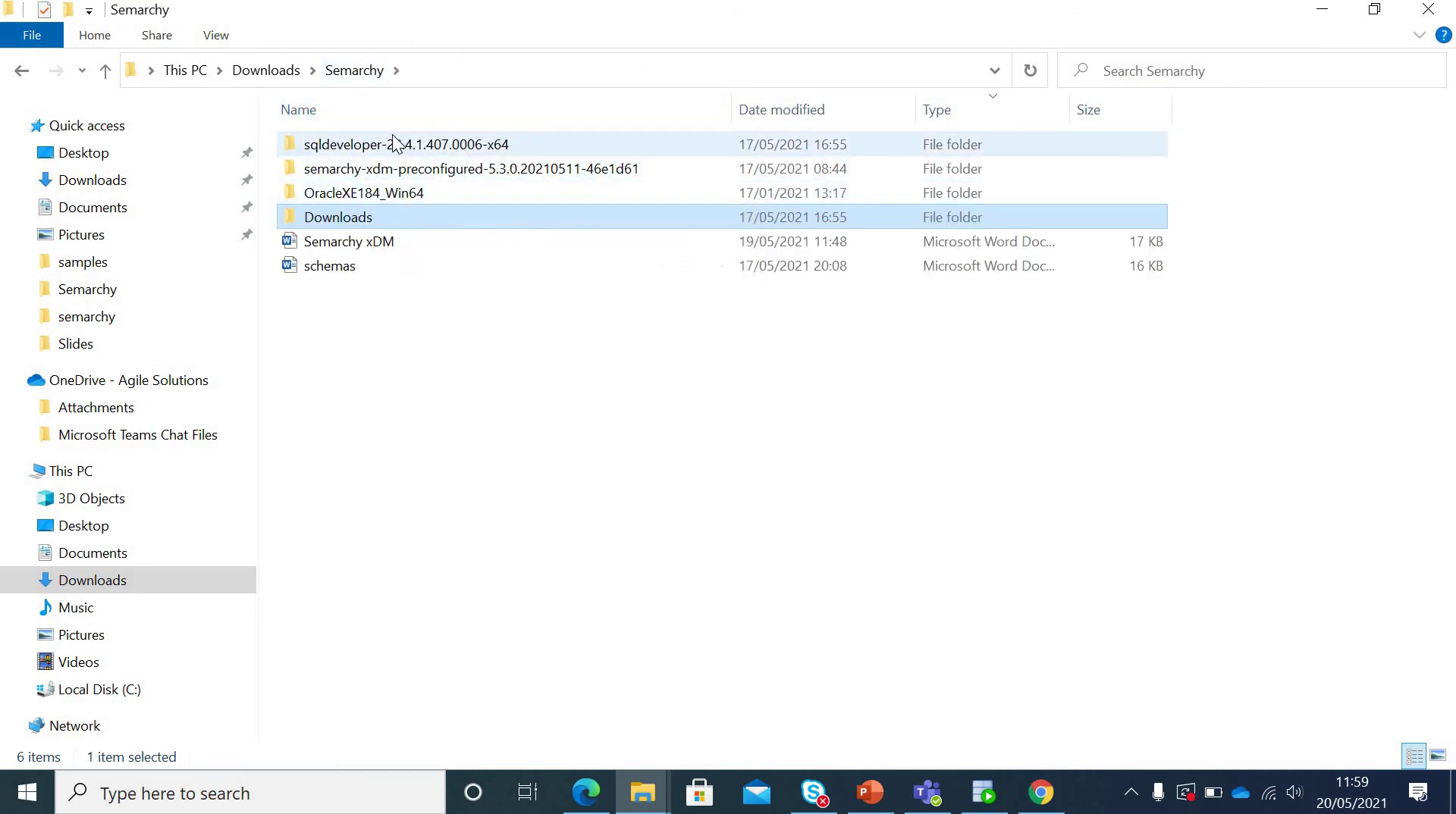
{"action": "left_click", "coordinate": [373, 176]}
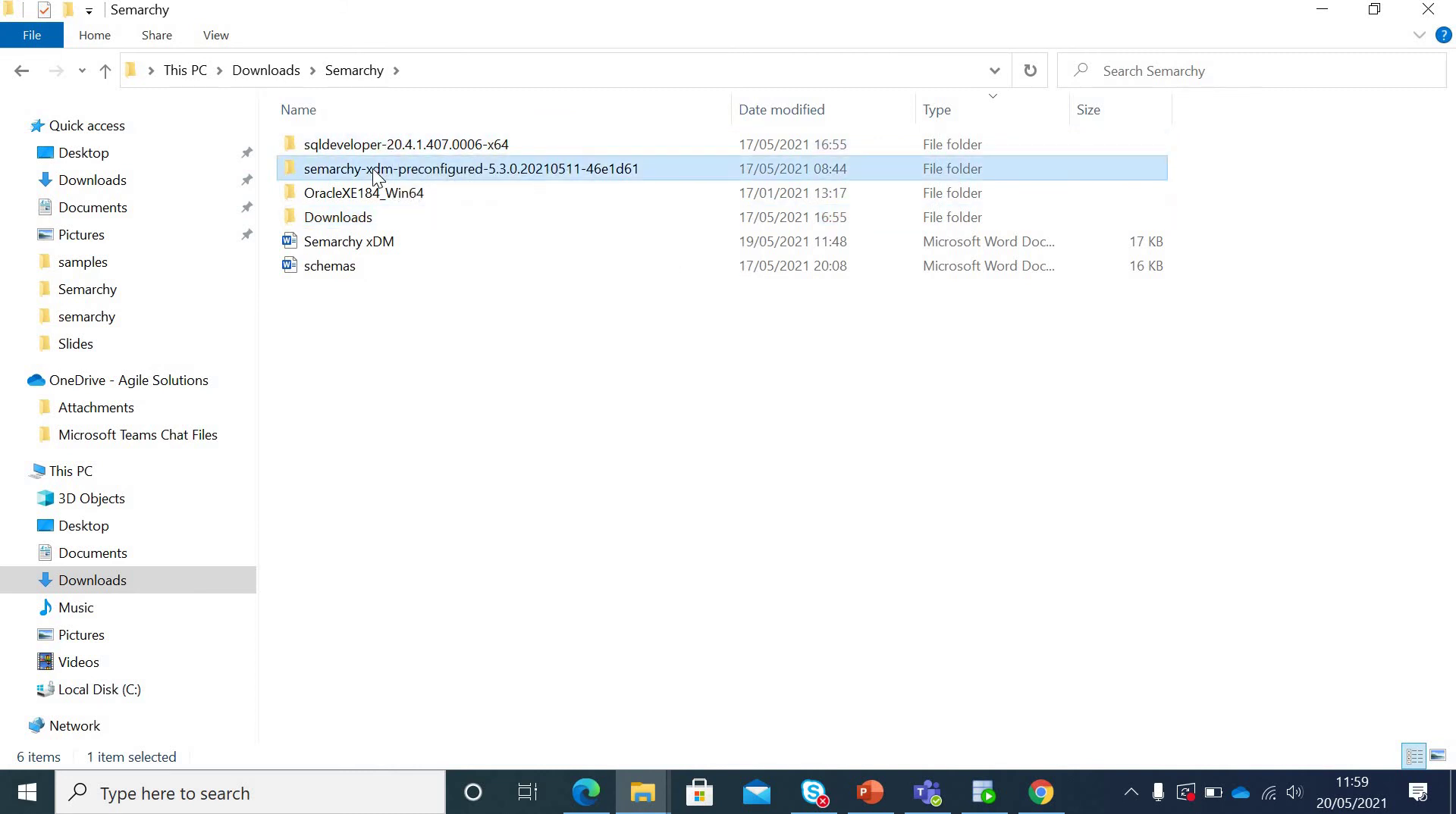
{"action": "left_click", "coordinate": [360, 194]}
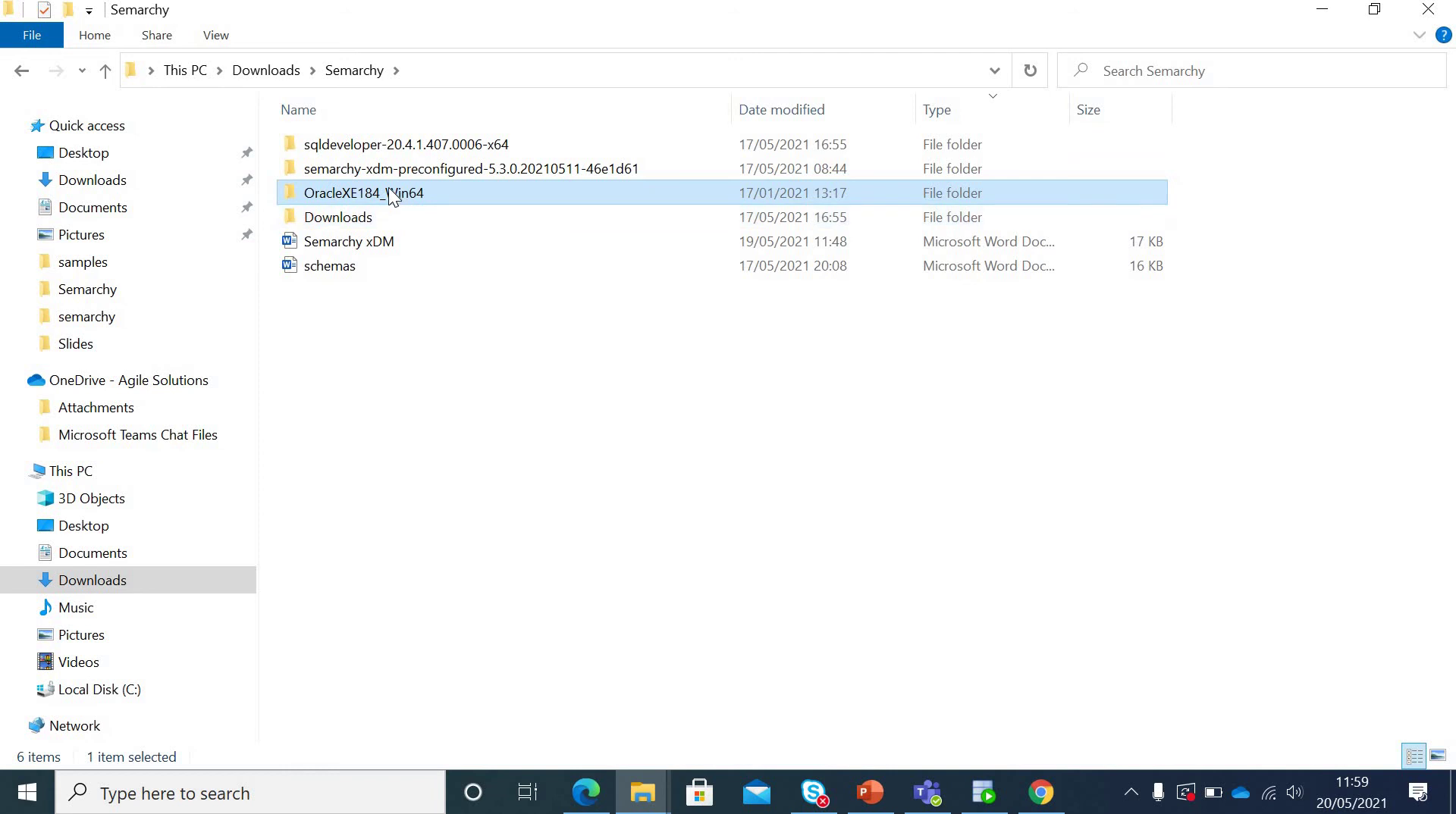
Step: Run the Oracle Database 18c Express Edition installer from the OracleXE184_Win64 folder, and exit the installer
{"action": "double_click", "coordinate": [389, 188]}
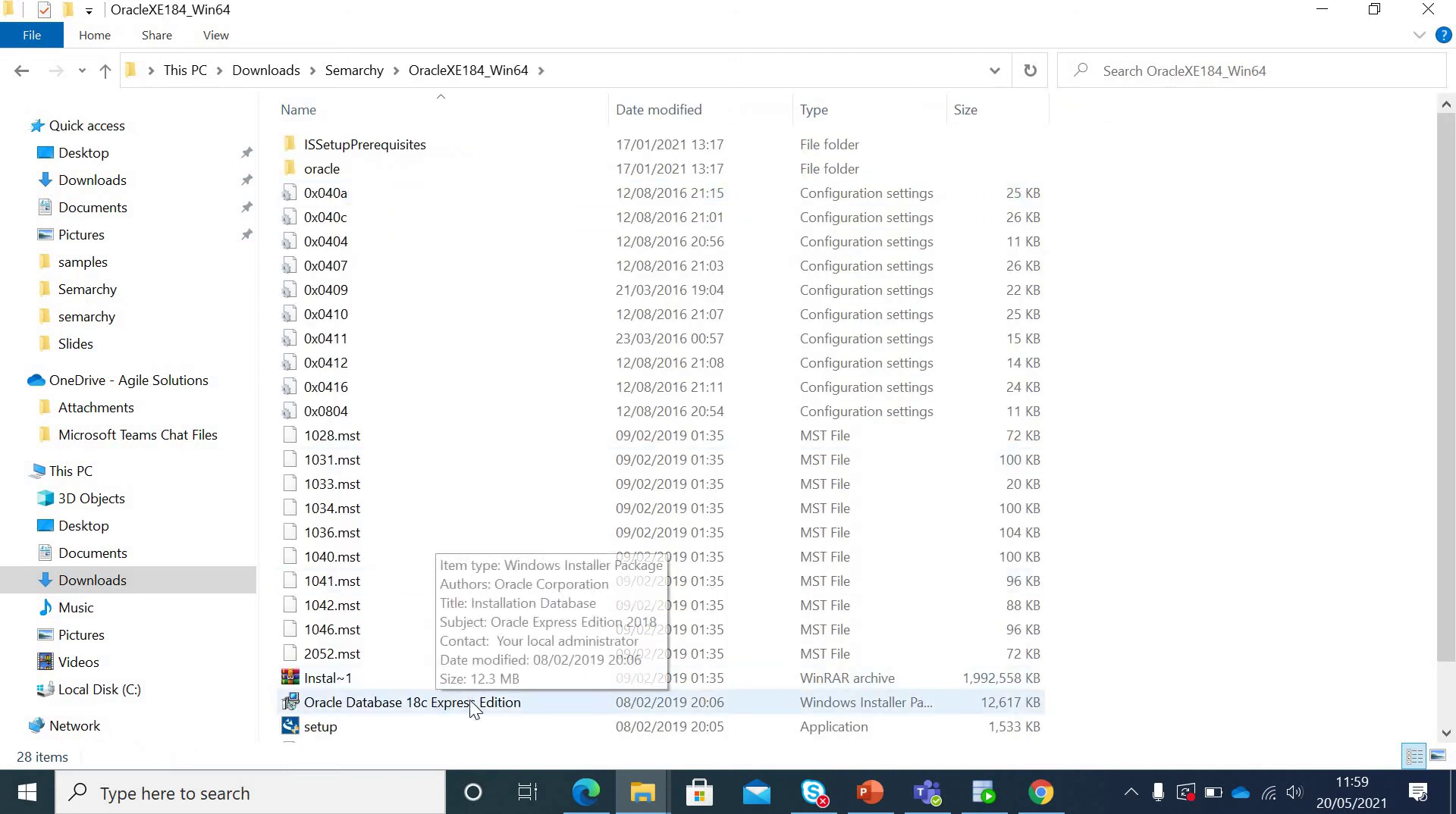
{"action": "scroll", "coordinate": [538, 612], "scroll_direction": "down", "scroll_amount": 1}
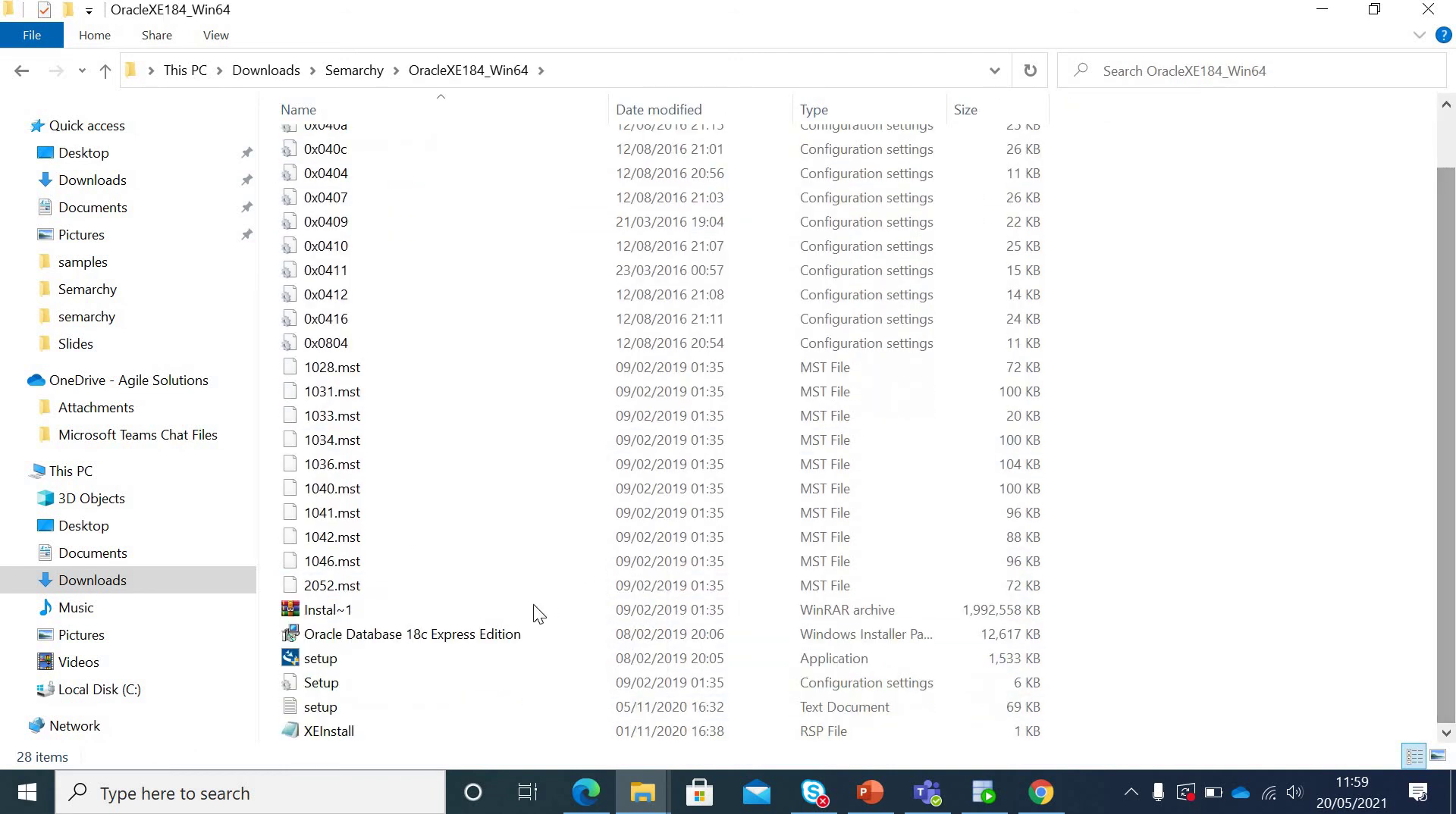
{"action": "double_click", "coordinate": [369, 639]}
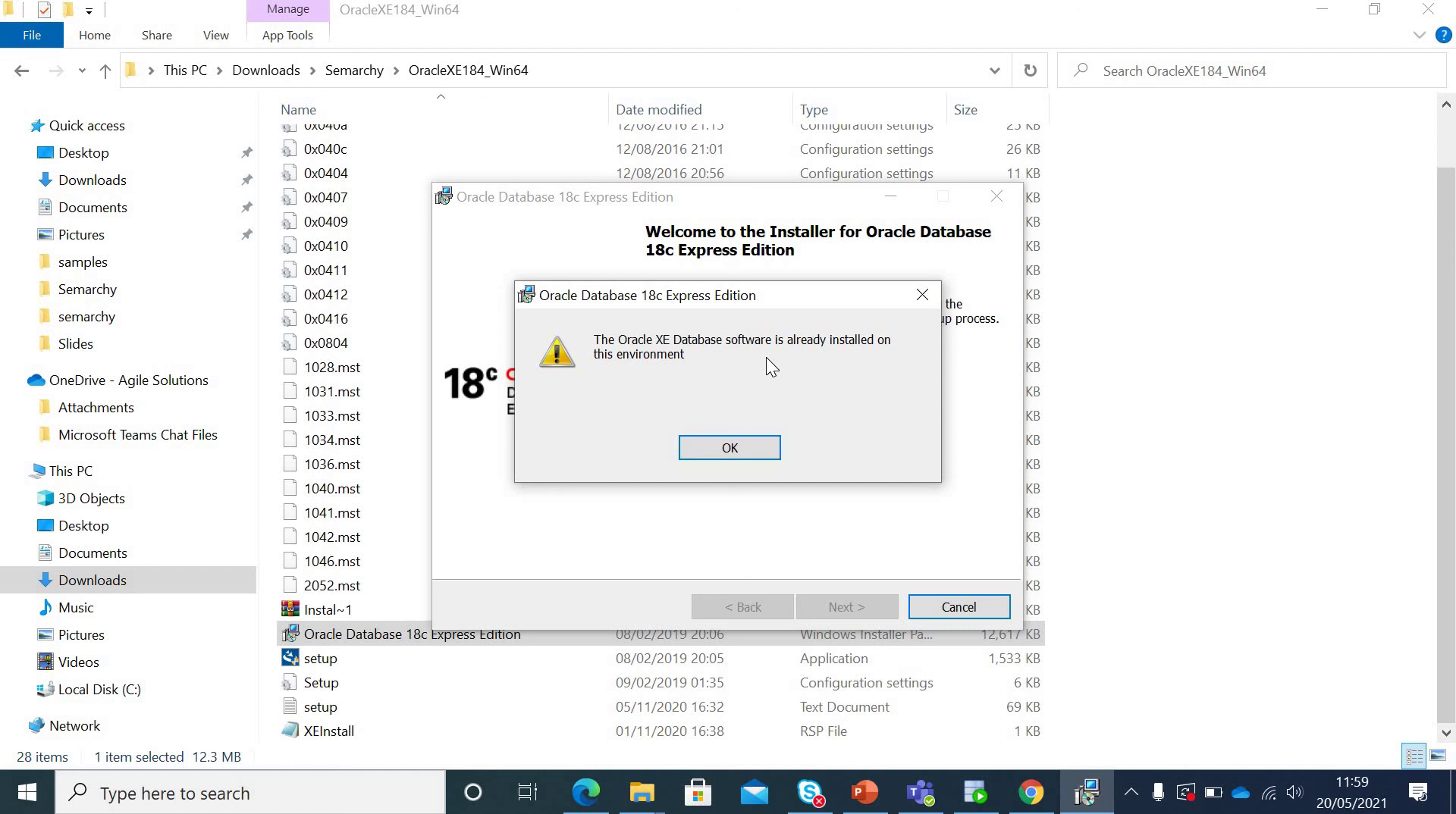
{"action": "left_click", "coordinate": [748, 446]}
{"action": "left_click", "coordinate": [859, 612]}
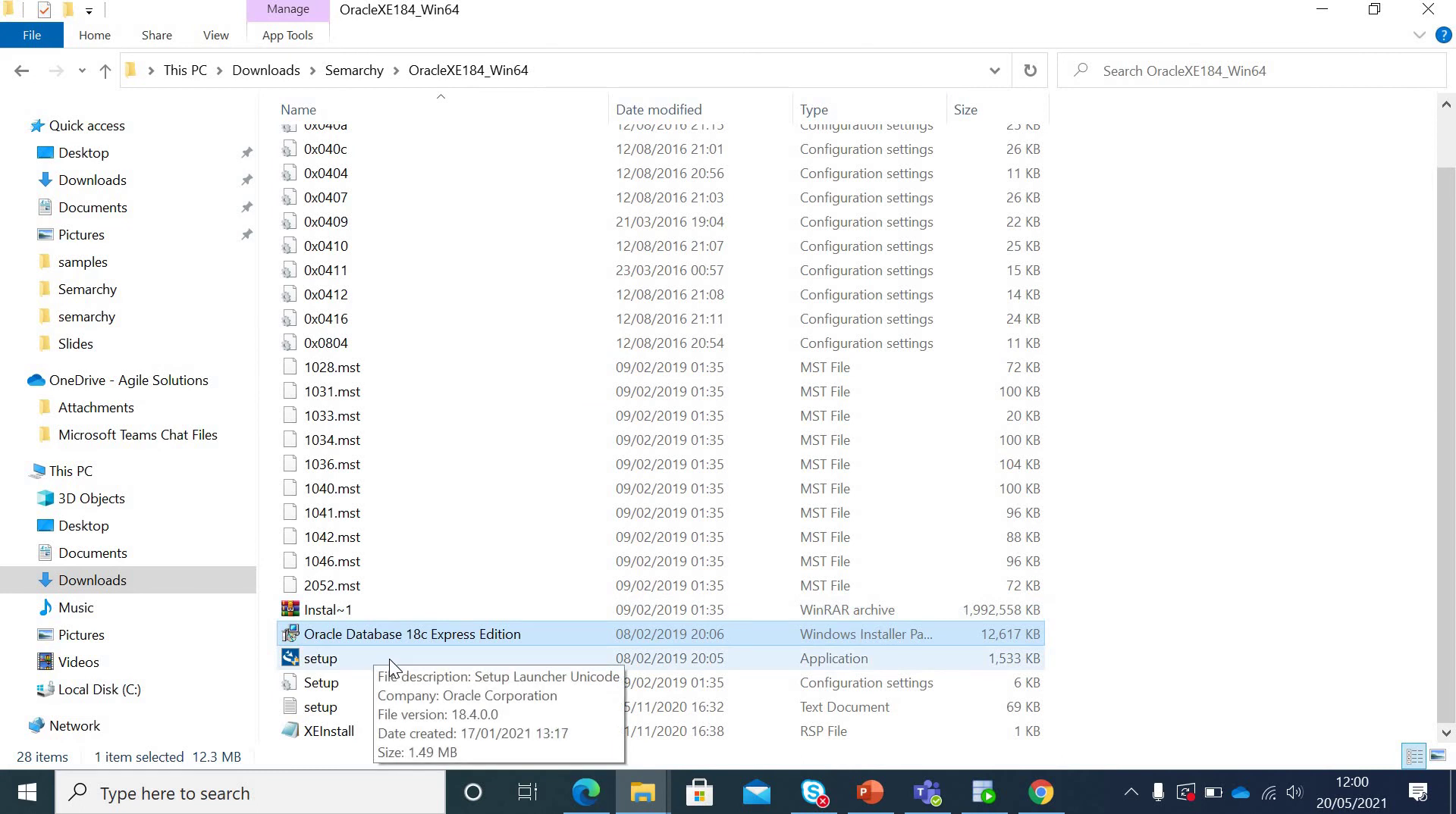
Step: Open the Windows Services console and locate the Oracle services in the list
{"action": "left_click", "coordinate": [338, 790]}
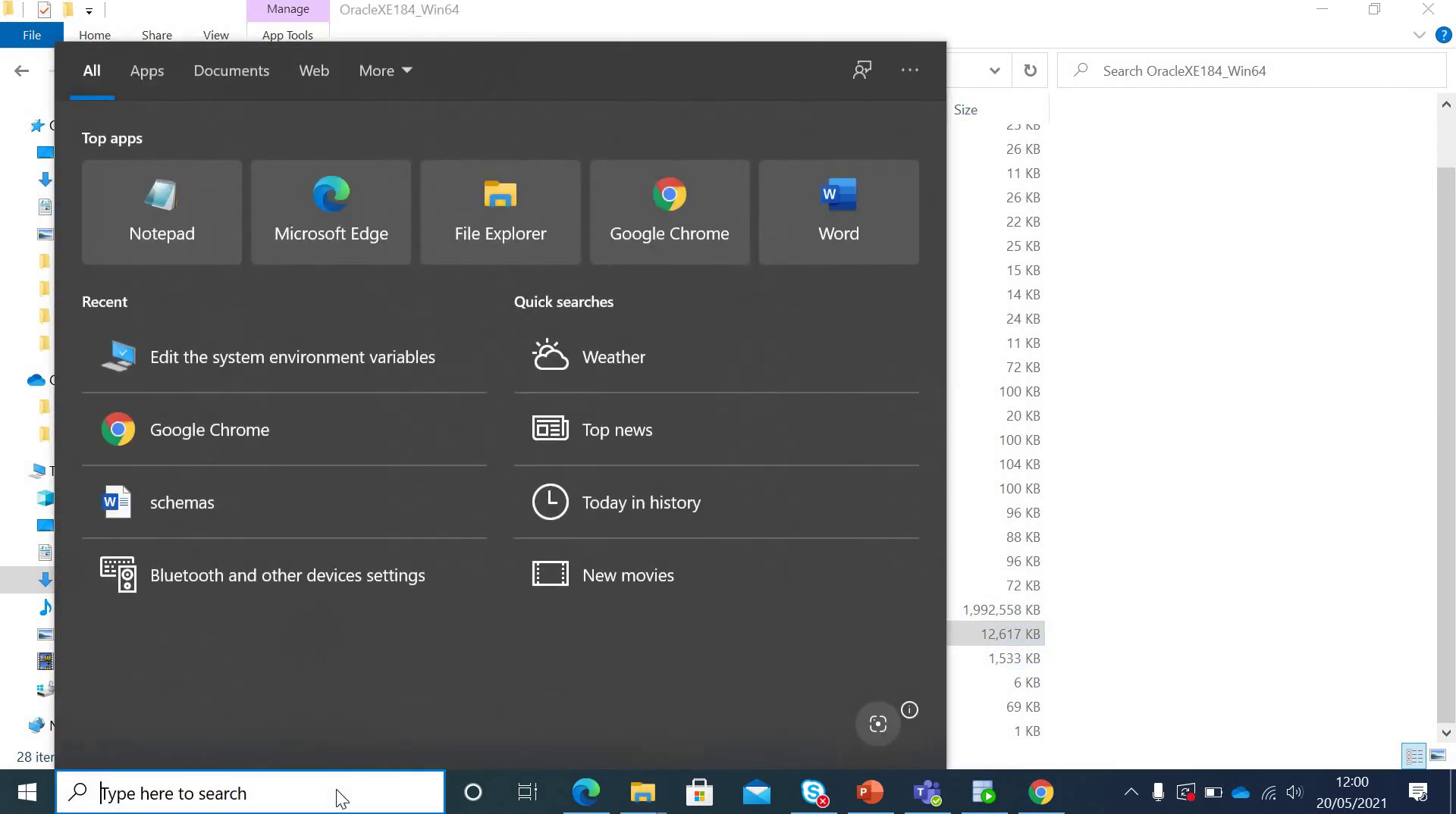
{"action": "type", "text": "servi"}
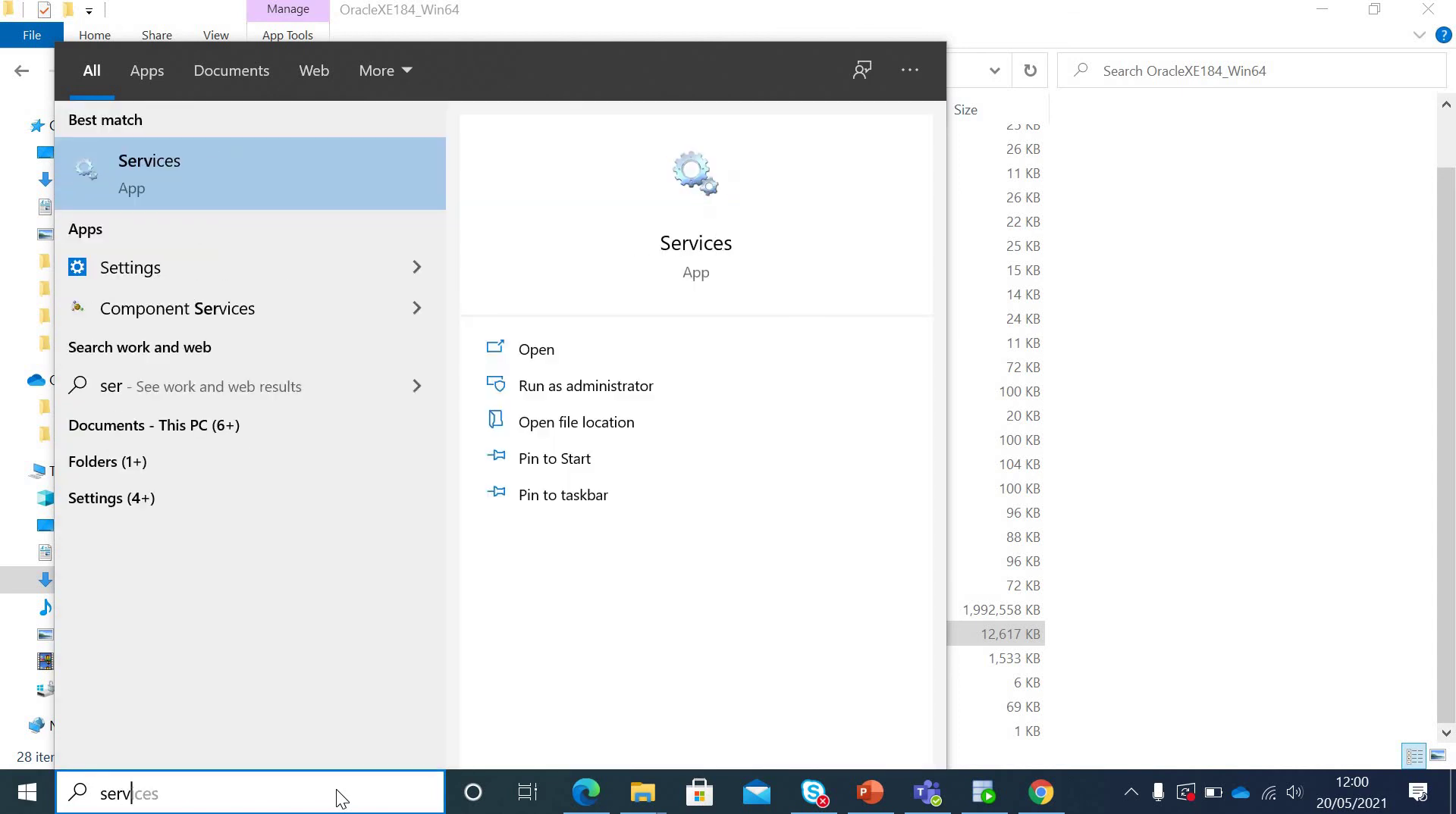
{"action": "left_click", "coordinate": [259, 162]}
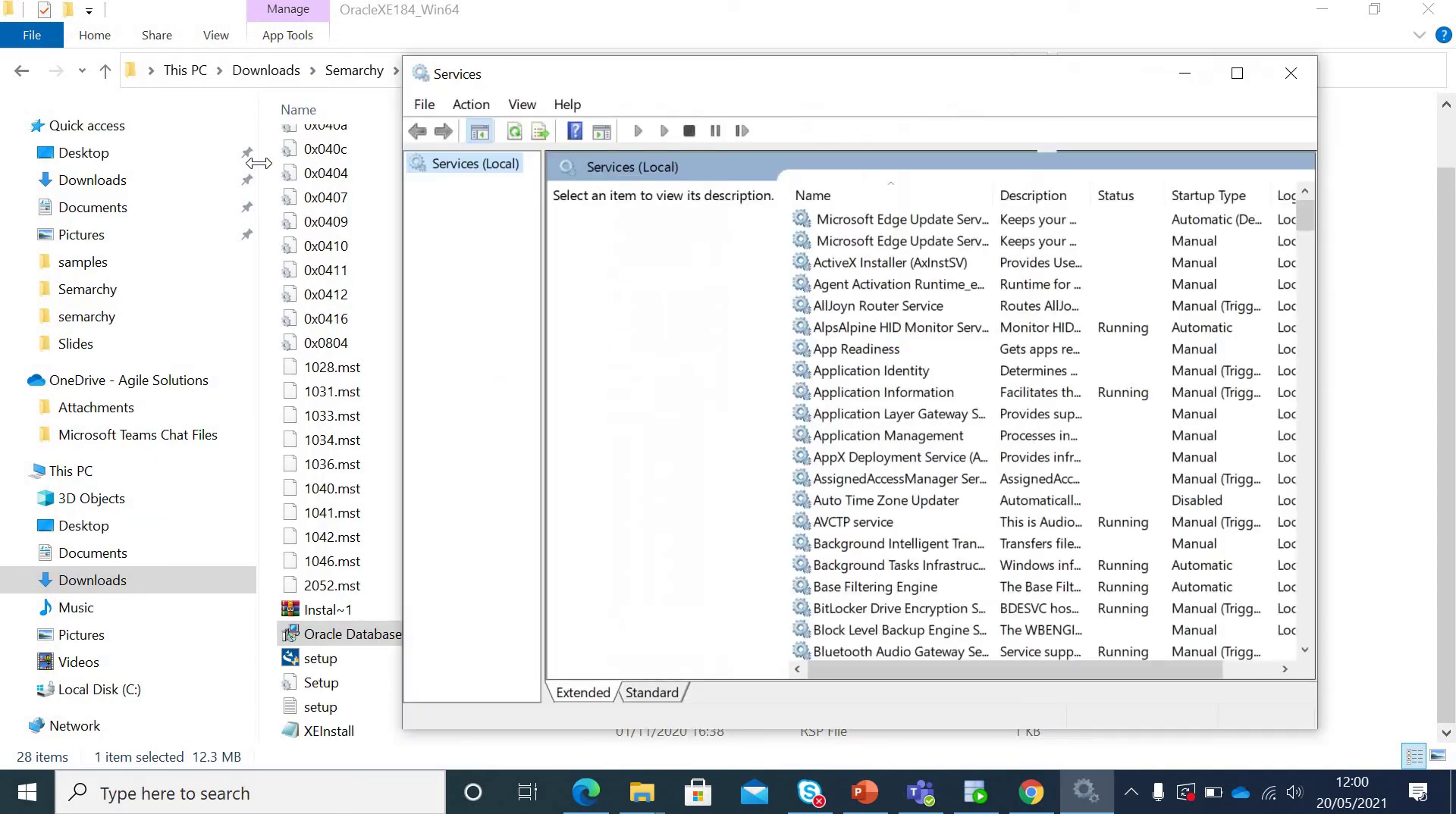
{"action": "left_click", "coordinate": [867, 326]}
{"action": "key", "text": "o"}
{"action": "key", "text": "r"}
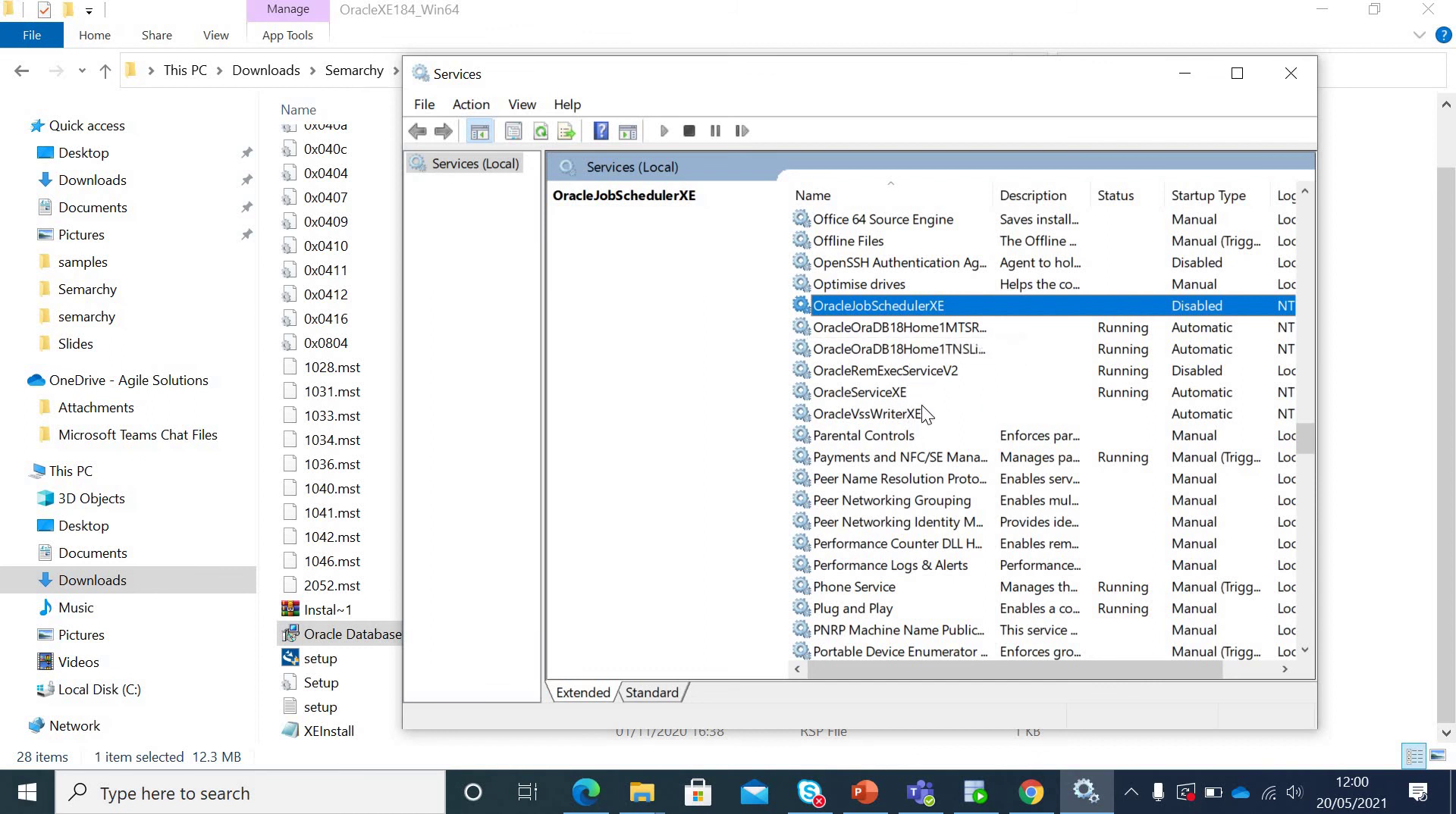
Step: Check the status of the OracleOraDB18Home1, OracleRemExecServiceV2 and OracleServiceXE services, and close the Services console
{"action": "left_click", "coordinate": [943, 349]}
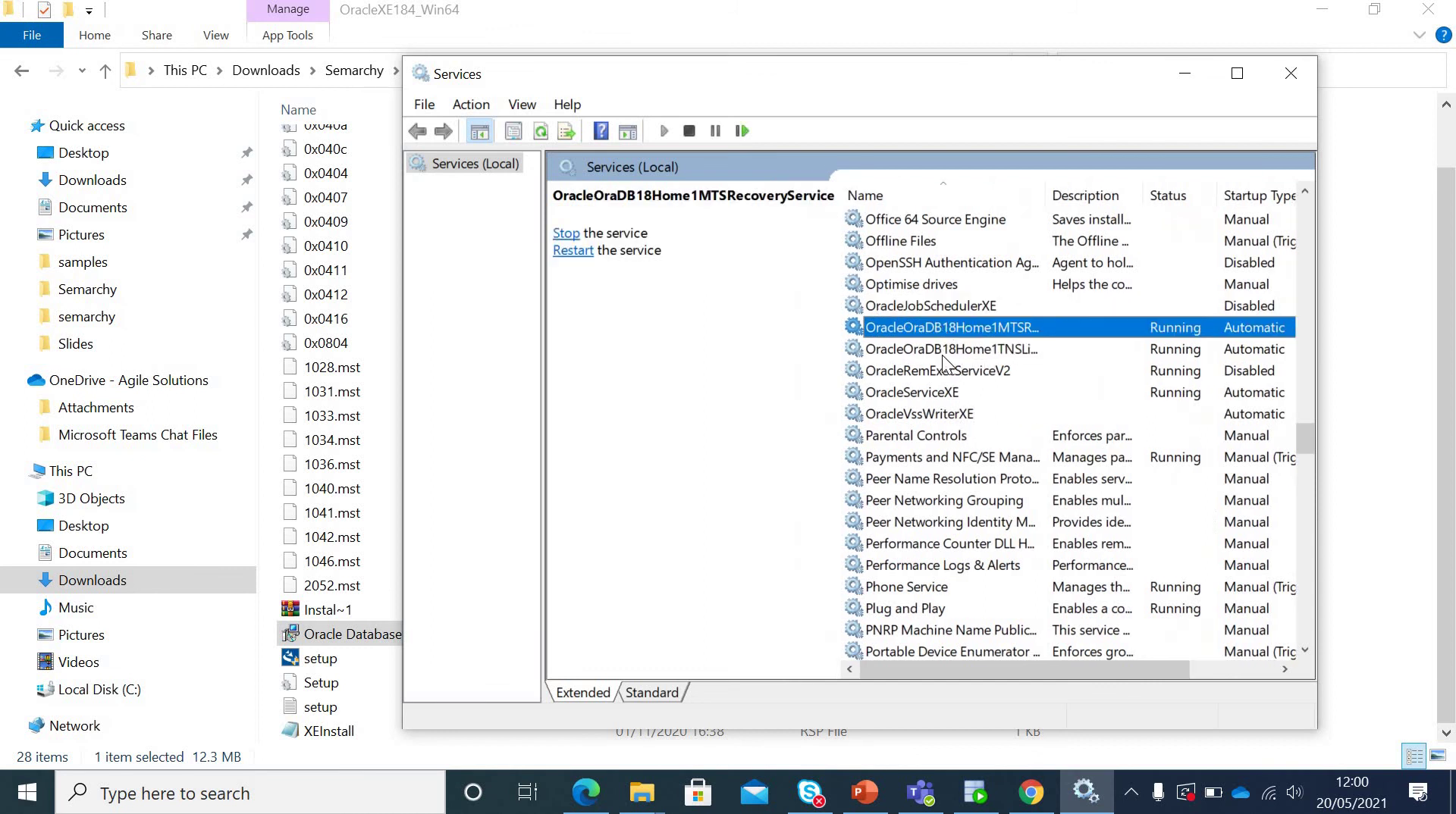
{"action": "left_click", "coordinate": [942, 373]}
{"action": "left_click", "coordinate": [922, 387]}
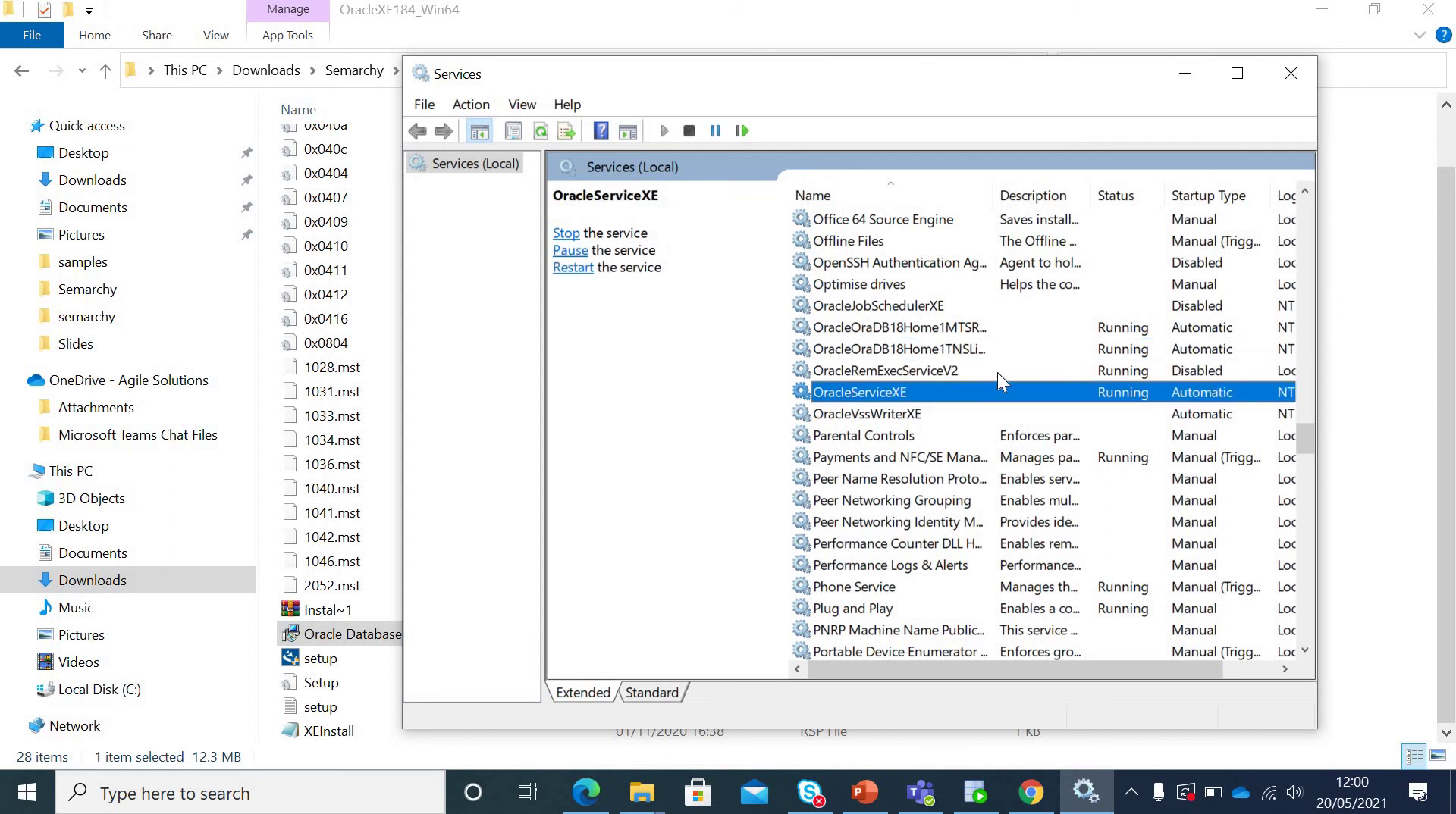
{"action": "left_click", "coordinate": [1289, 86]}
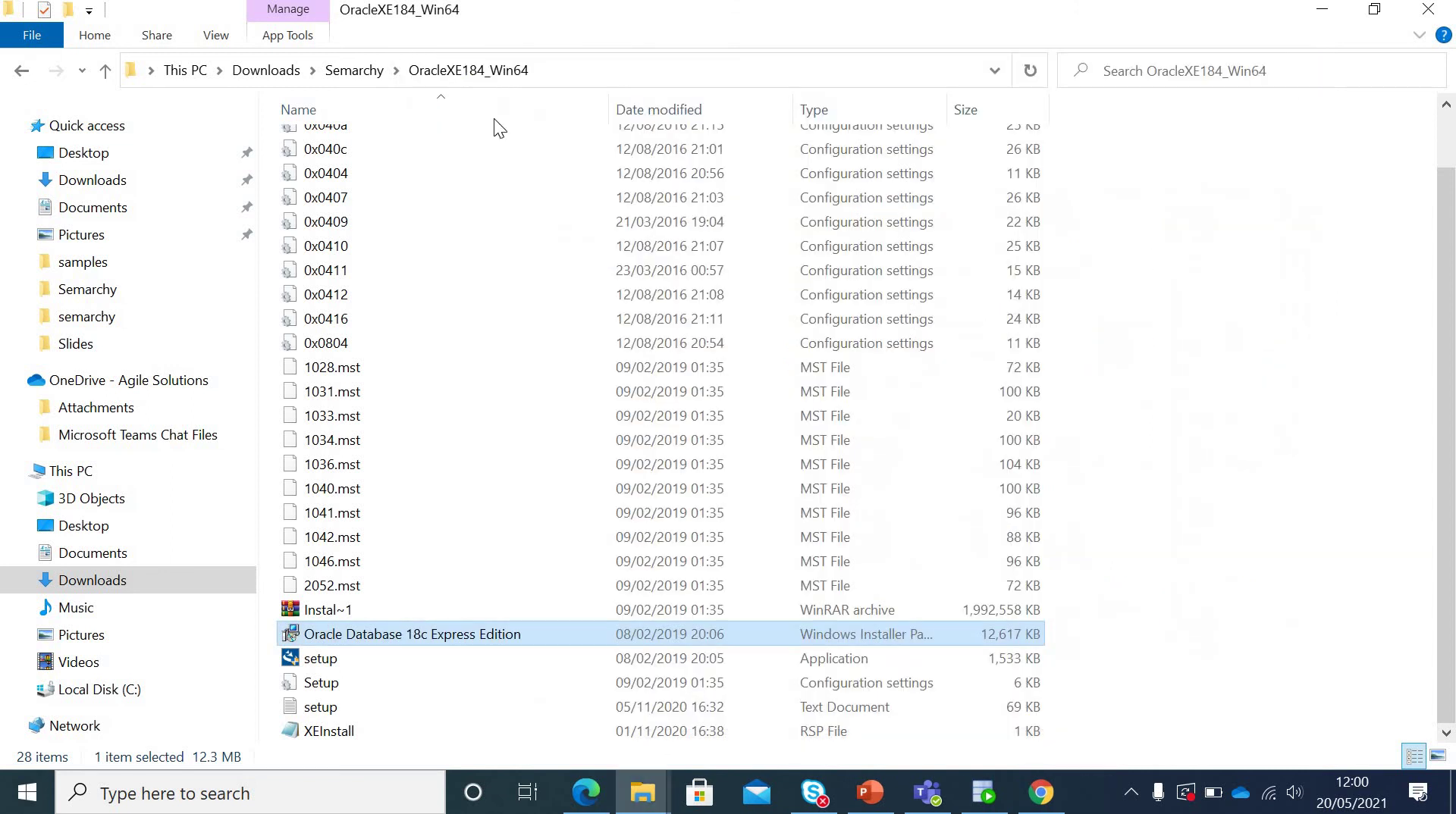
Step: Open the sqldeveloper folder inside sqldeveloper-20.4.1.407.0006-x64, and switch to the running Oracle SQL Developer application
{"action": "left_click", "coordinate": [350, 71]}
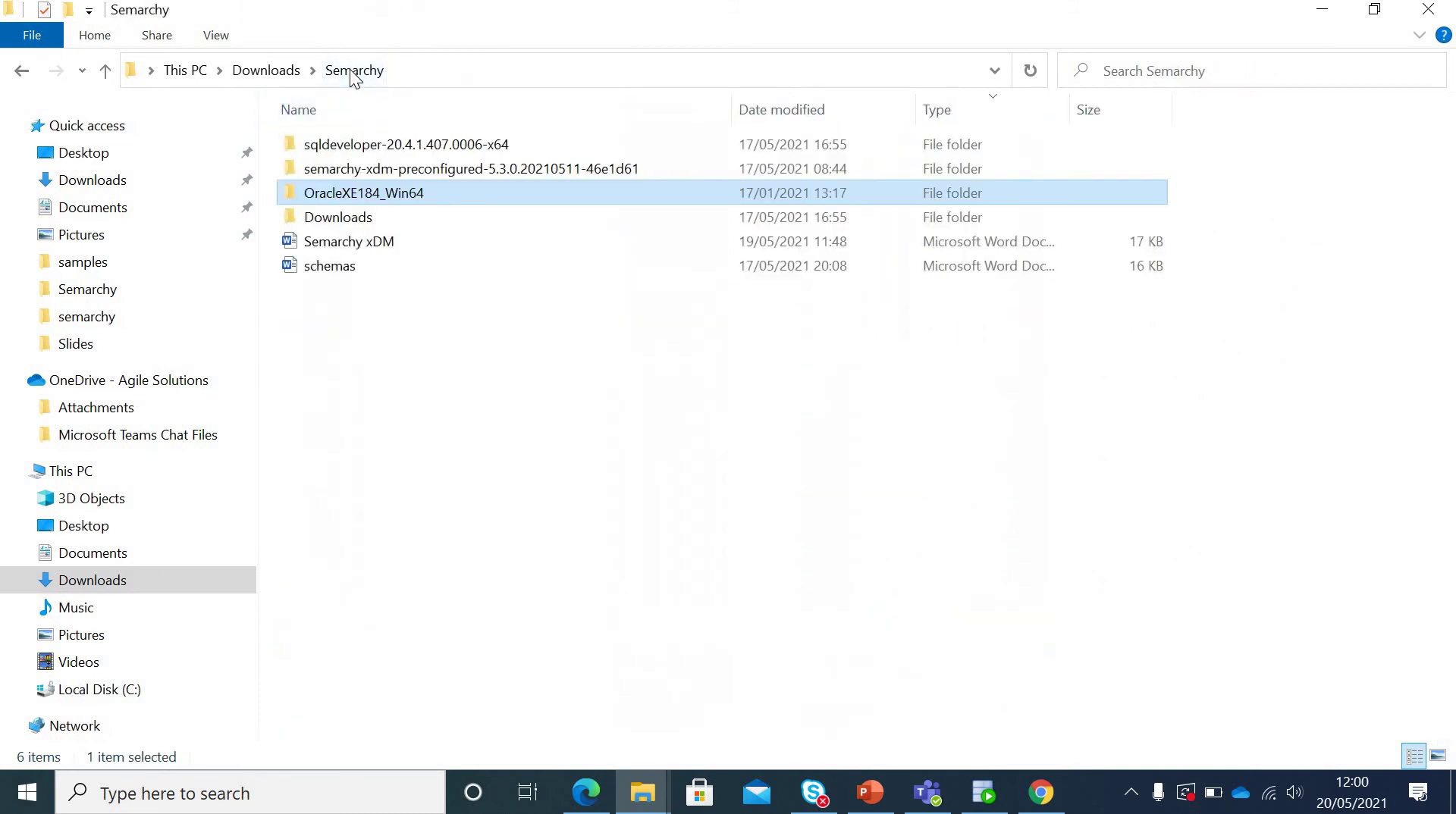
{"action": "double_click", "coordinate": [345, 146]}
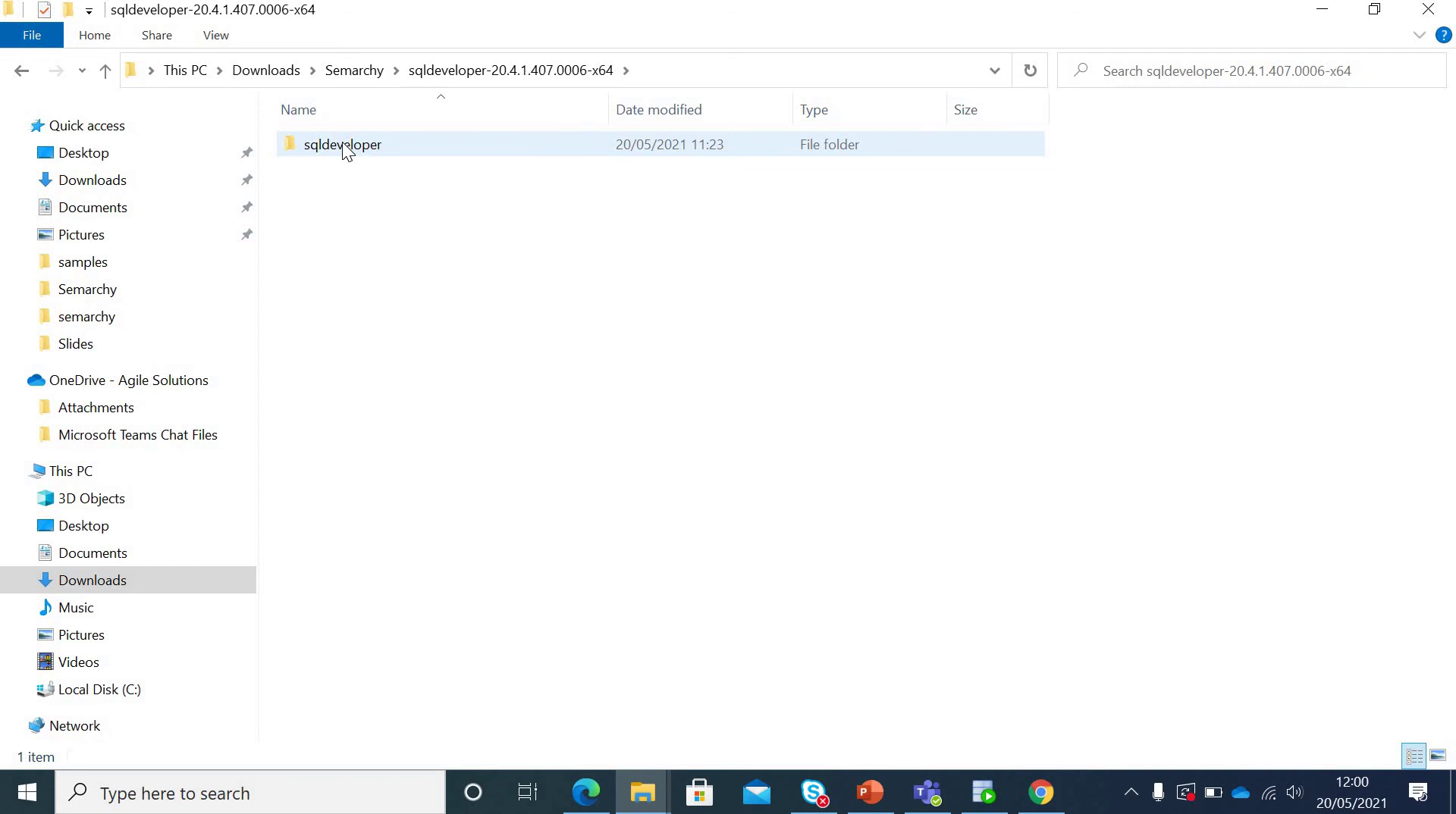
{"action": "double_click", "coordinate": [345, 145]}
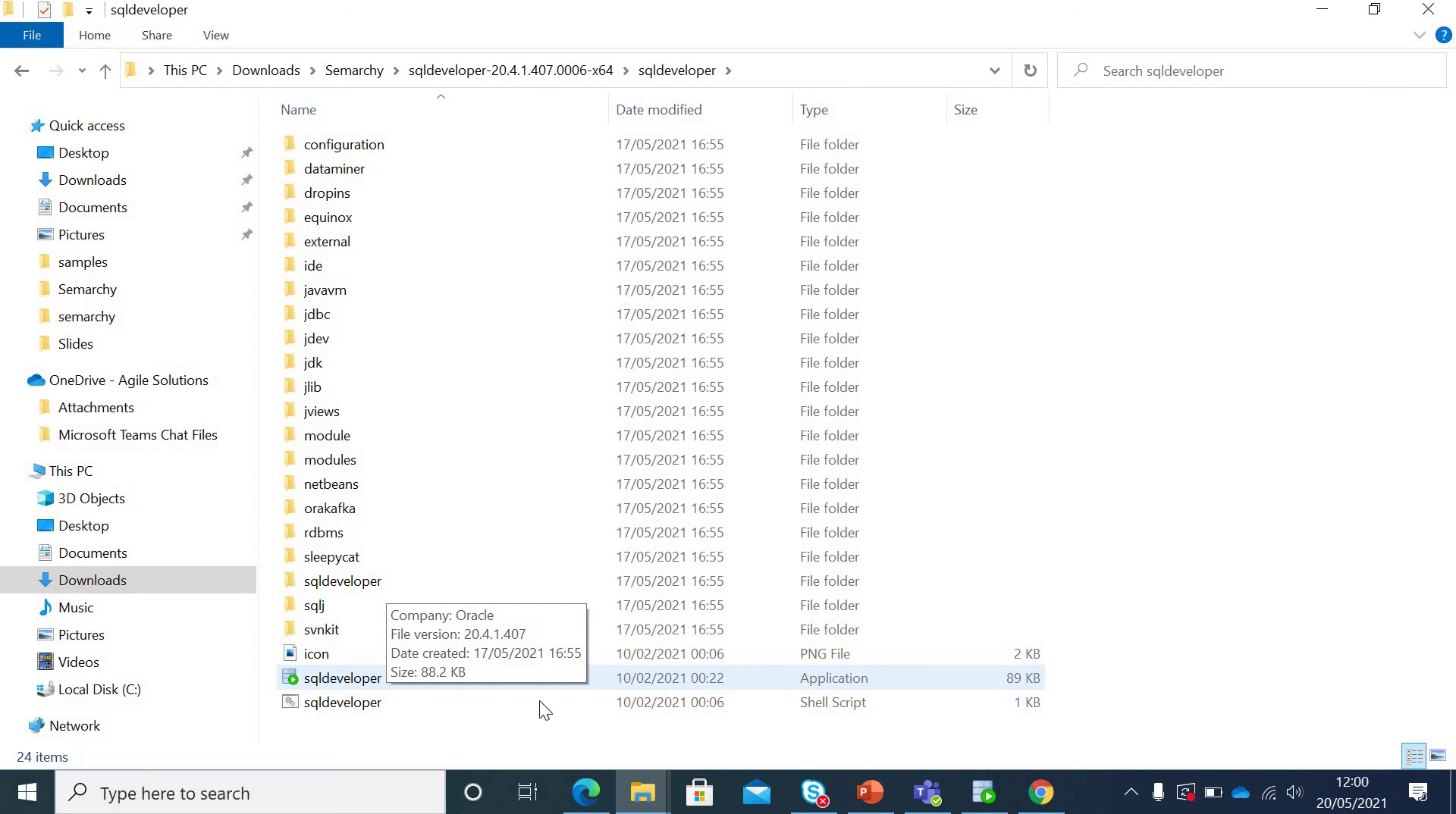
{"action": "left_click", "coordinate": [986, 793]}
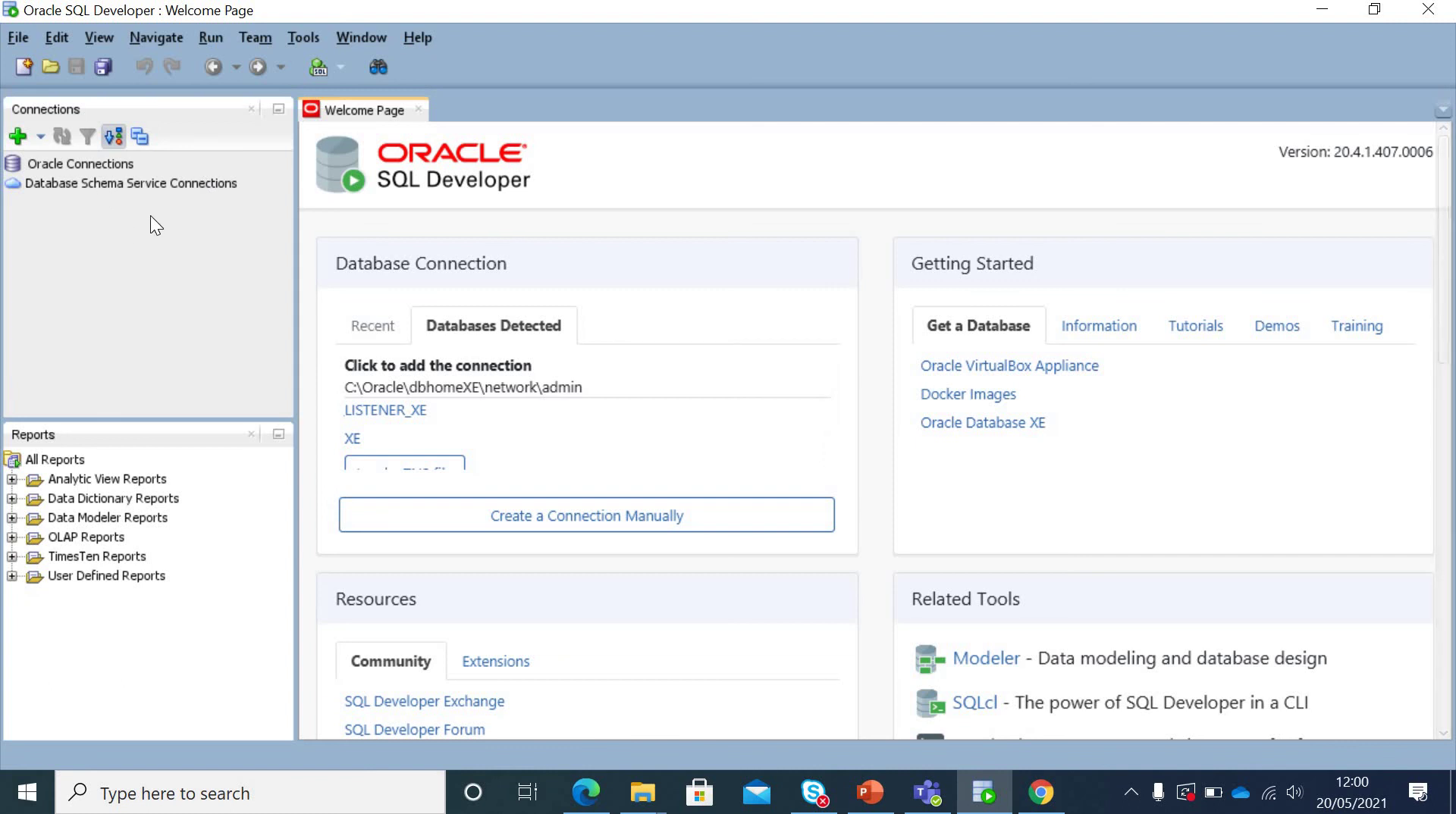
Step: Create a new Oracle connection named sys with the username sys and the role SYSDBA
{"action": "right_click", "coordinate": [122, 161]}
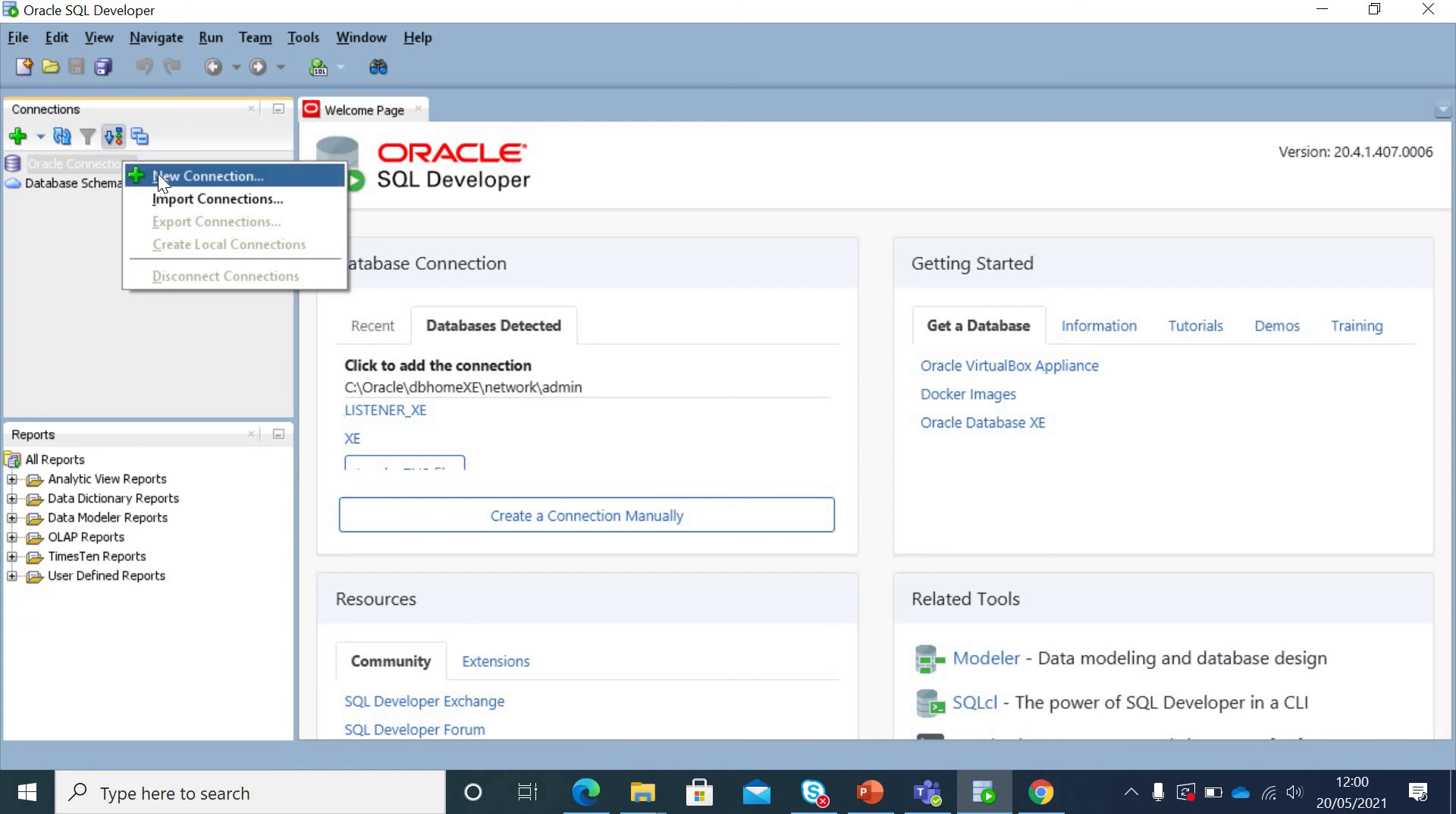
{"action": "left_click", "coordinate": [158, 174]}
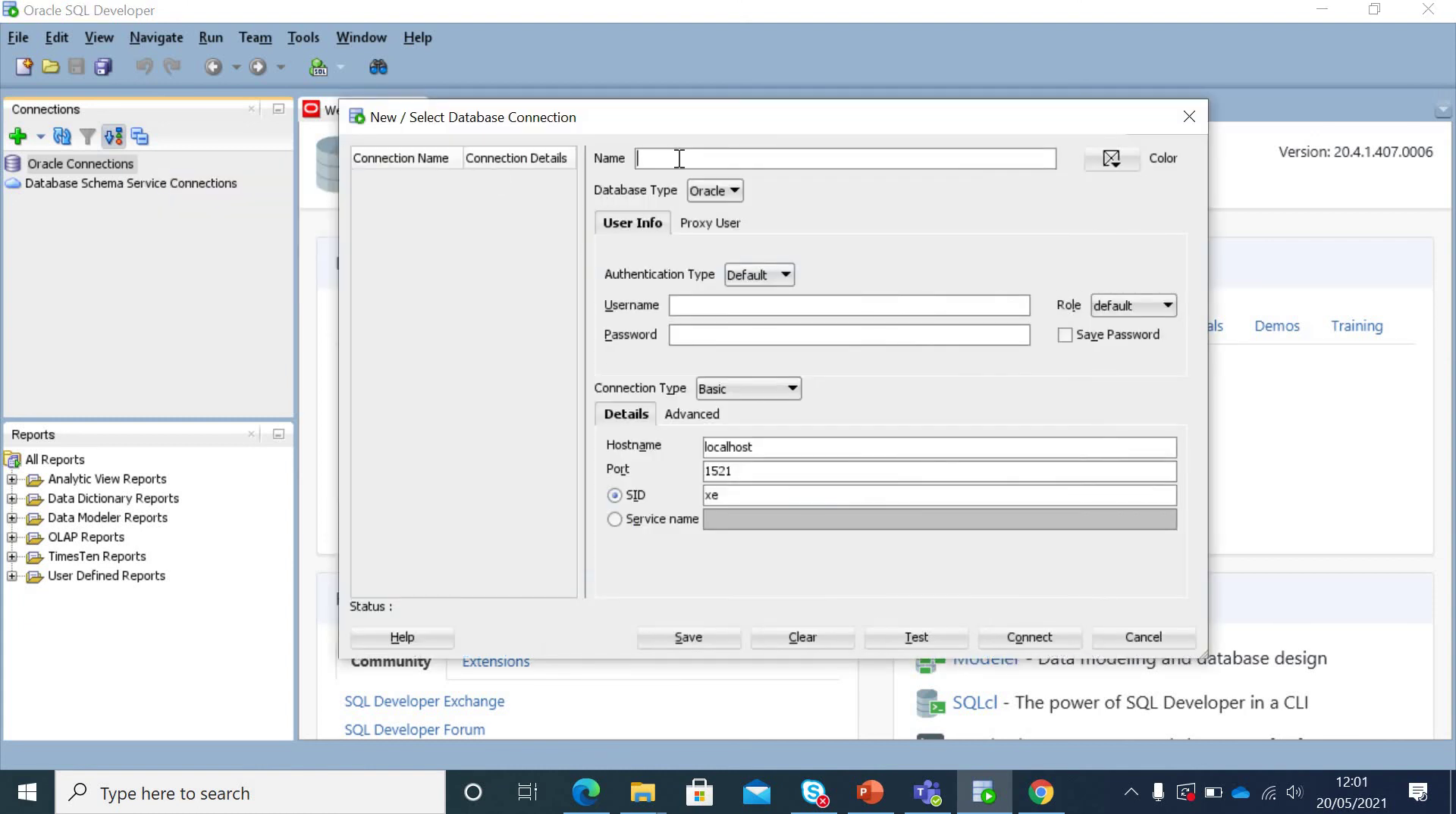
{"action": "type", "text": "sys"}
{"action": "left_click", "coordinate": [712, 305]}
{"action": "type", "text": "sys"}
{"action": "left_click", "coordinate": [1131, 302]}
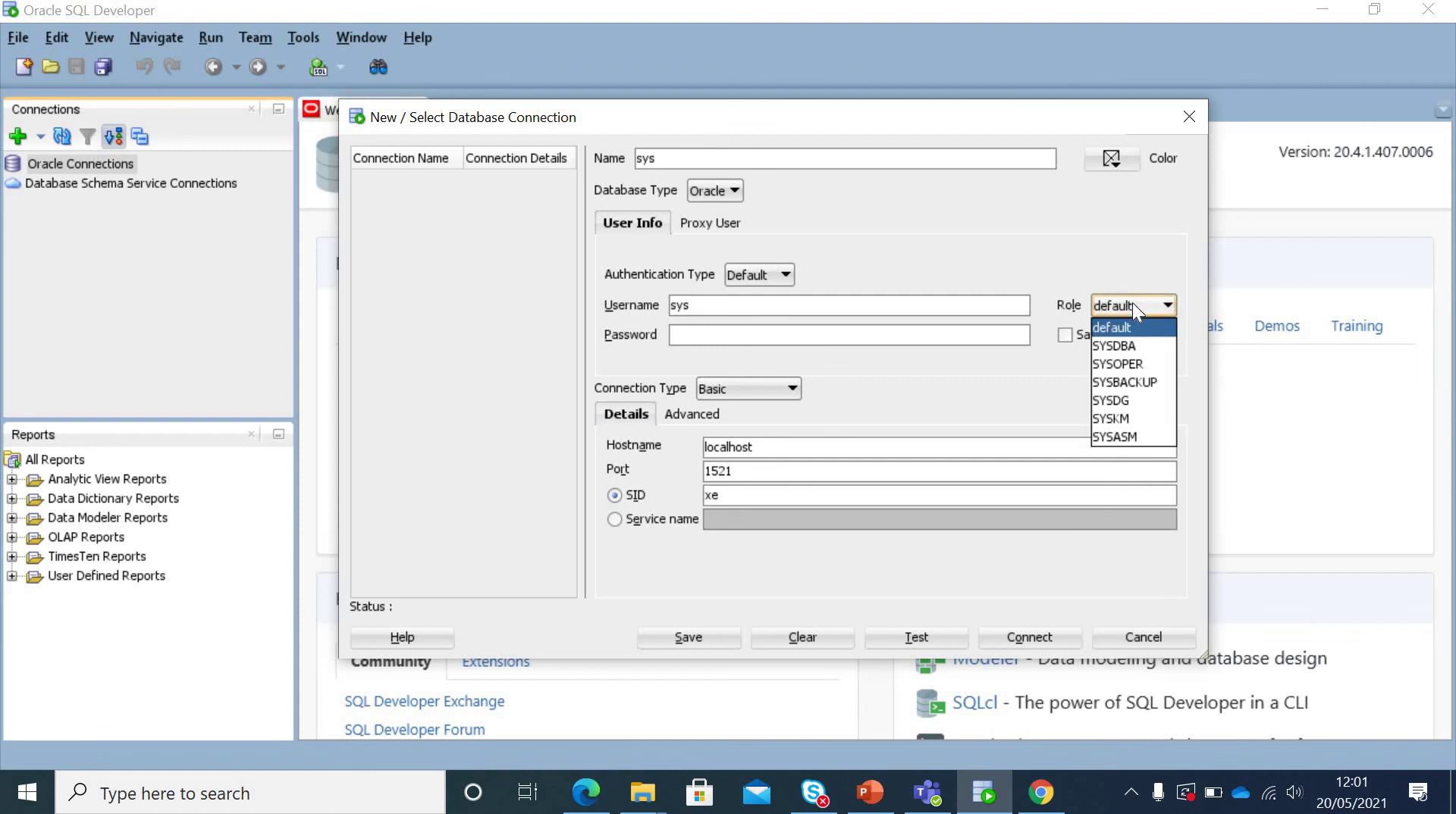
{"action": "left_click", "coordinate": [1126, 346]}
Step: Enter the sys account password, enable saving it, test the connection and connect to the database
{"action": "left_click", "coordinate": [997, 341]}
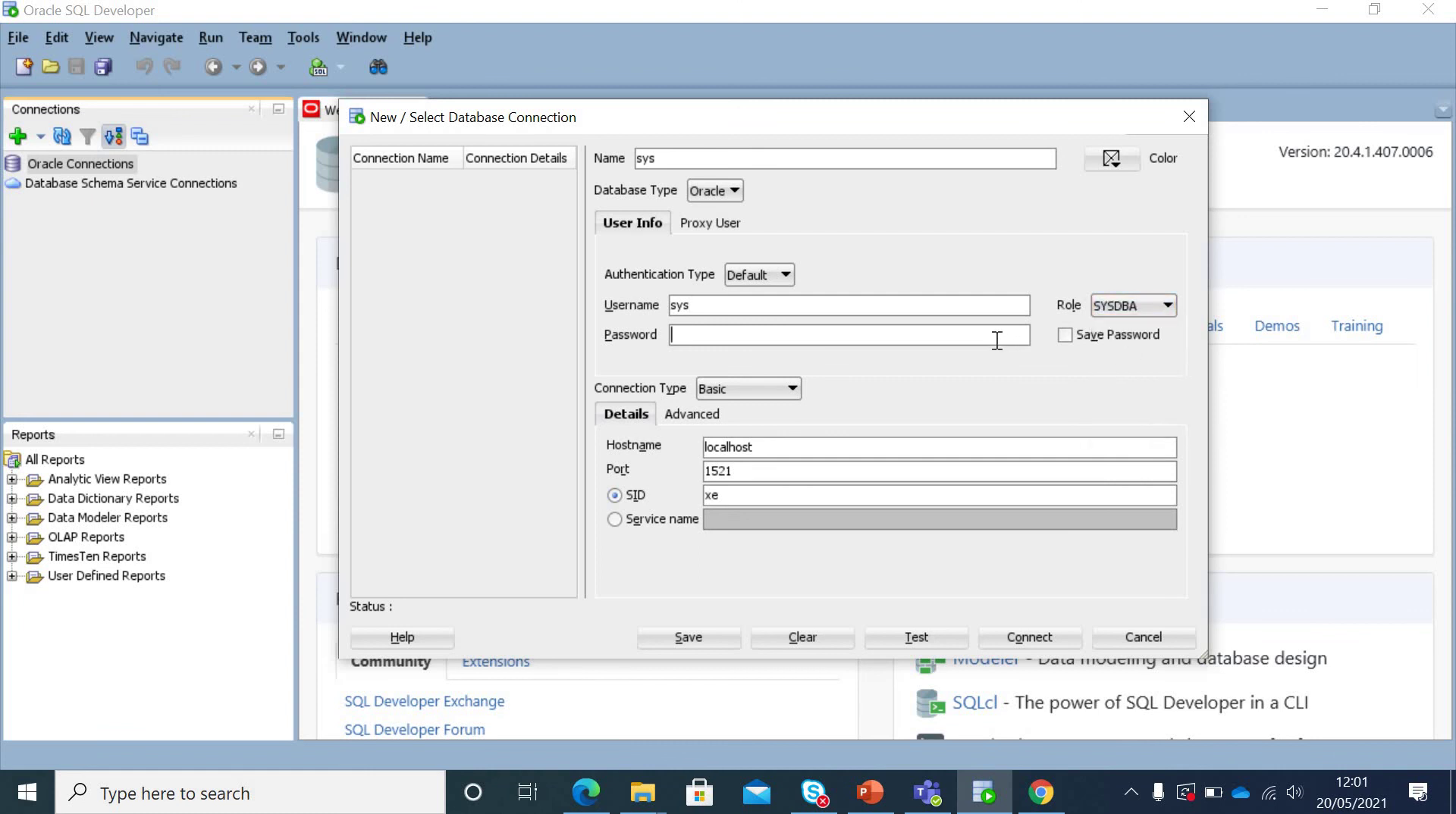
{"action": "type", "text": "•••••••••"}
{"action": "left_click", "coordinate": [1071, 337]}
{"action": "left_click", "coordinate": [907, 634]}
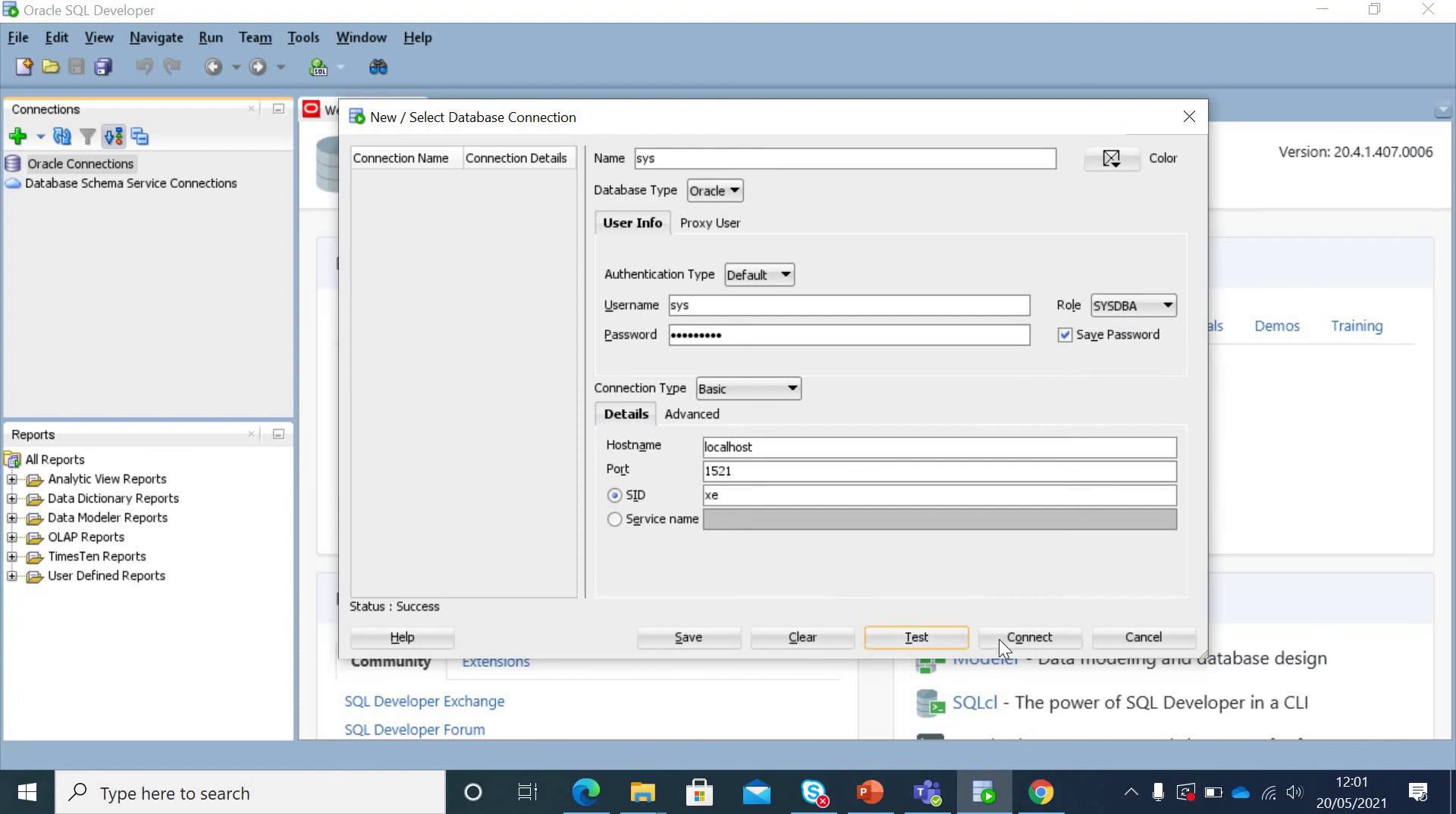
{"action": "left_click", "coordinate": [1022, 639]}
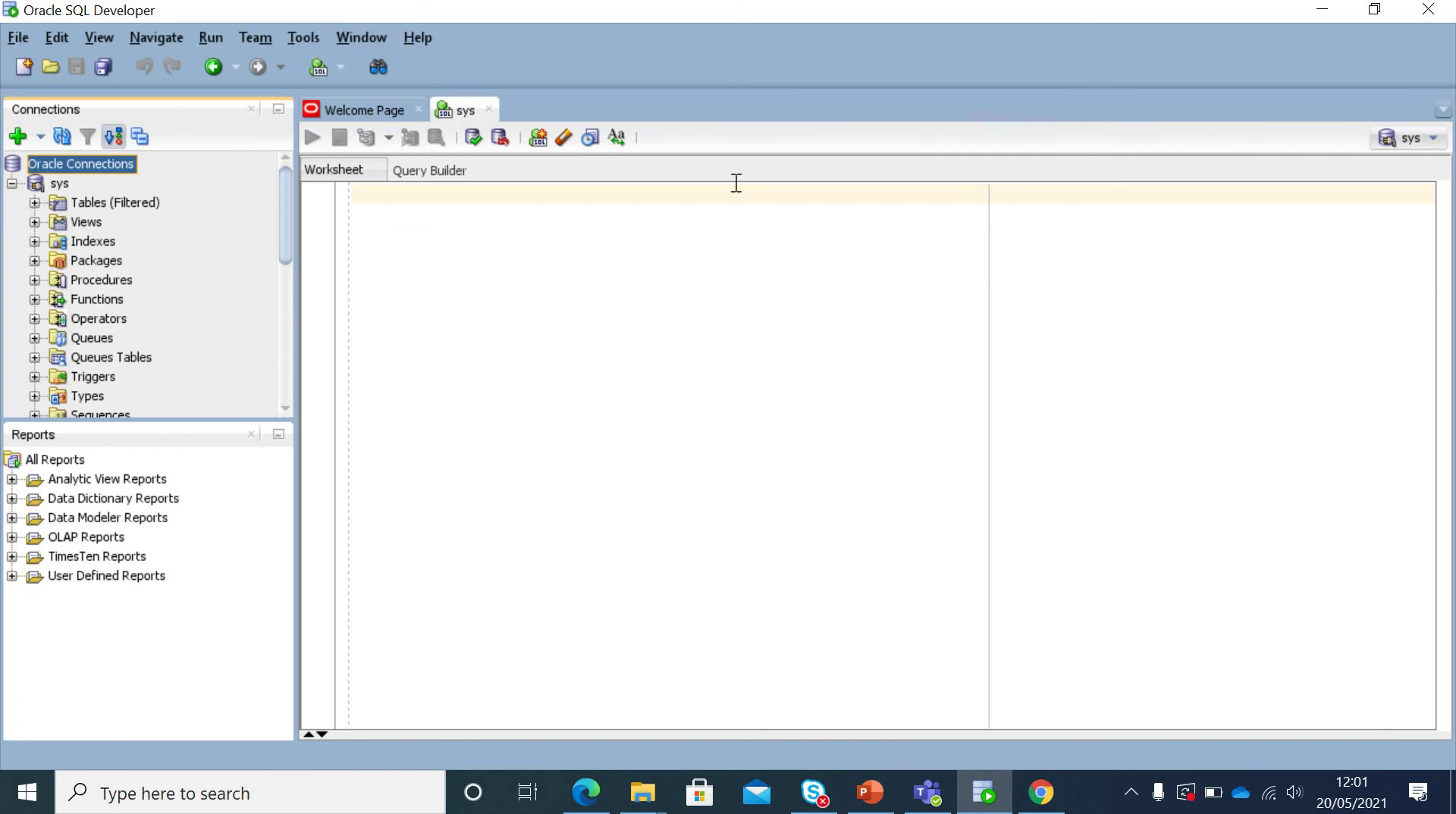
Step: Minimize SQL Developer and open the mdm-server folder inside Semarchy's semarchy-xdm-preconfigured-5.3.0.20210511-46e1d61 folder
{"action": "left_click", "coordinate": [1319, 14]}
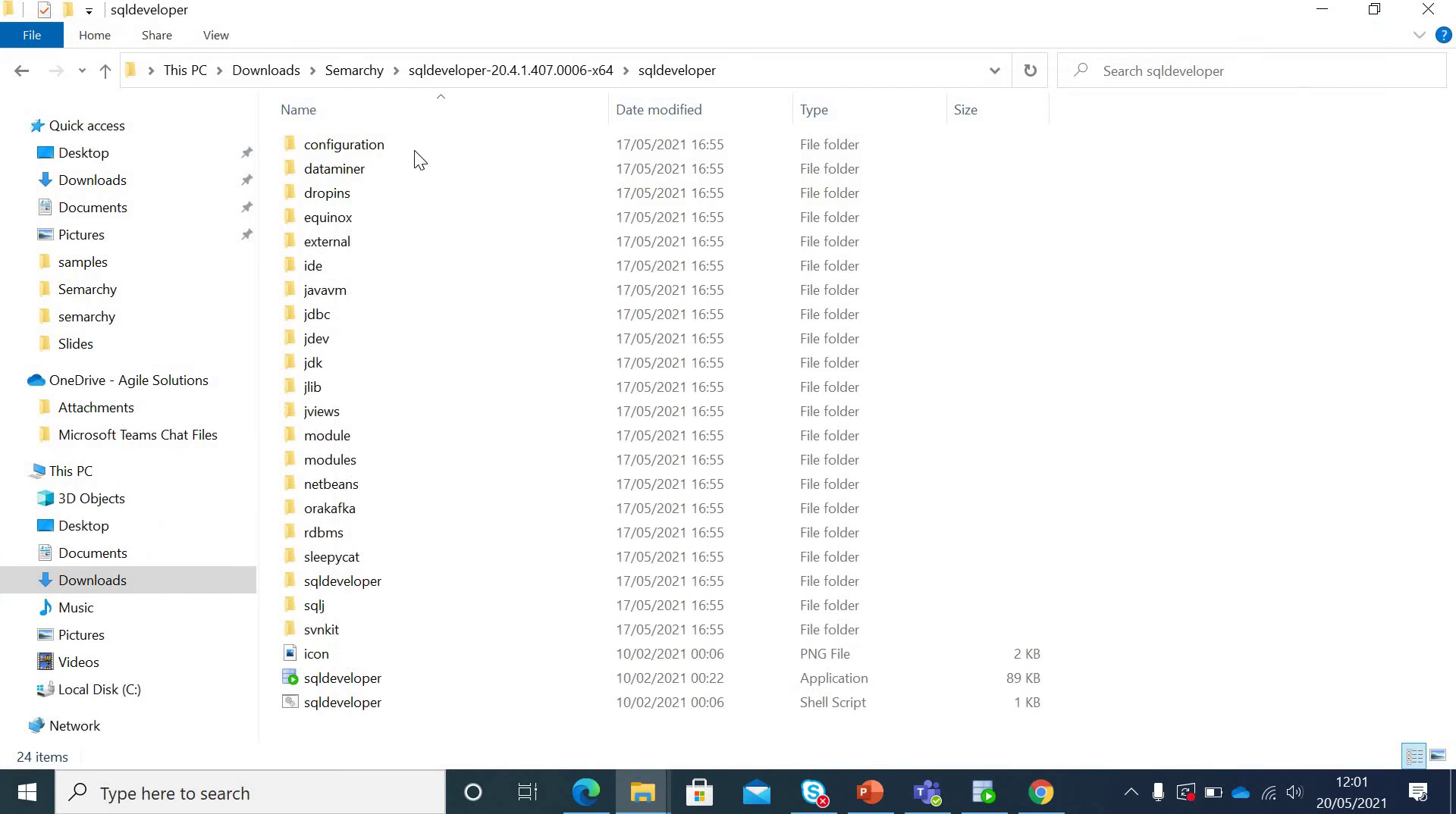
{"action": "left_click", "coordinate": [472, 74]}
{"action": "left_click", "coordinate": [353, 74]}
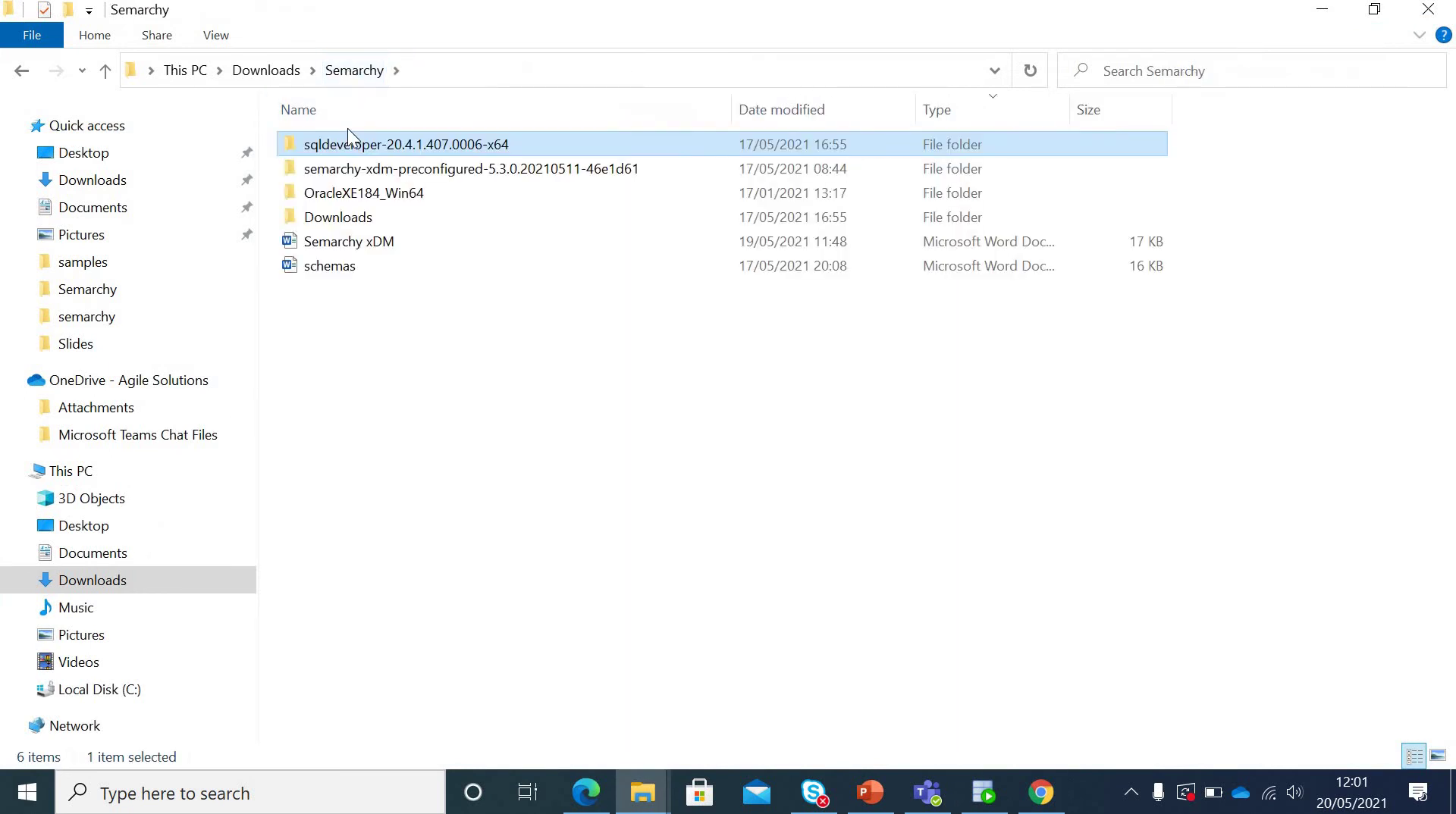
{"action": "double_click", "coordinate": [353, 175]}
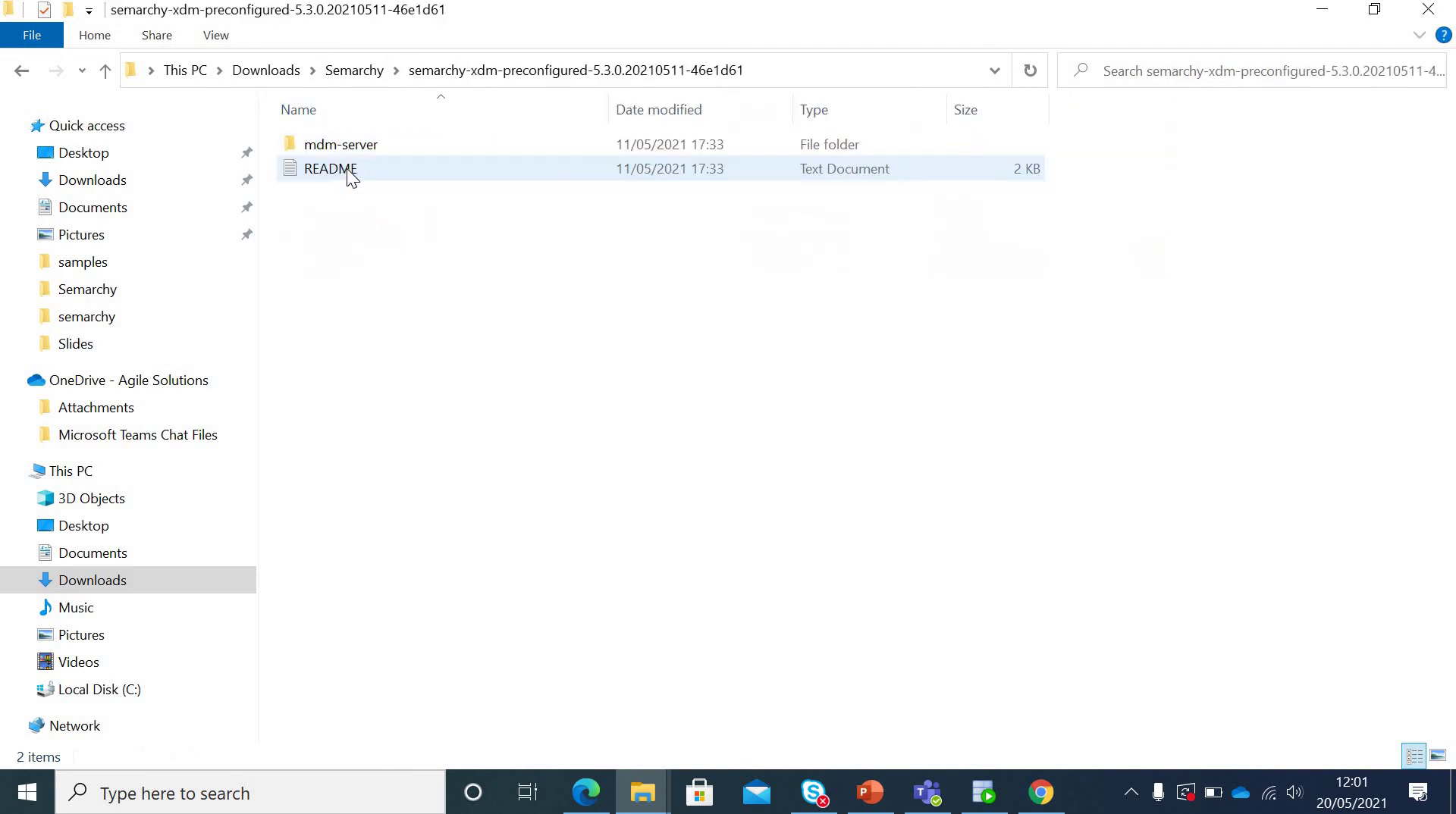
{"action": "double_click", "coordinate": [349, 144]}
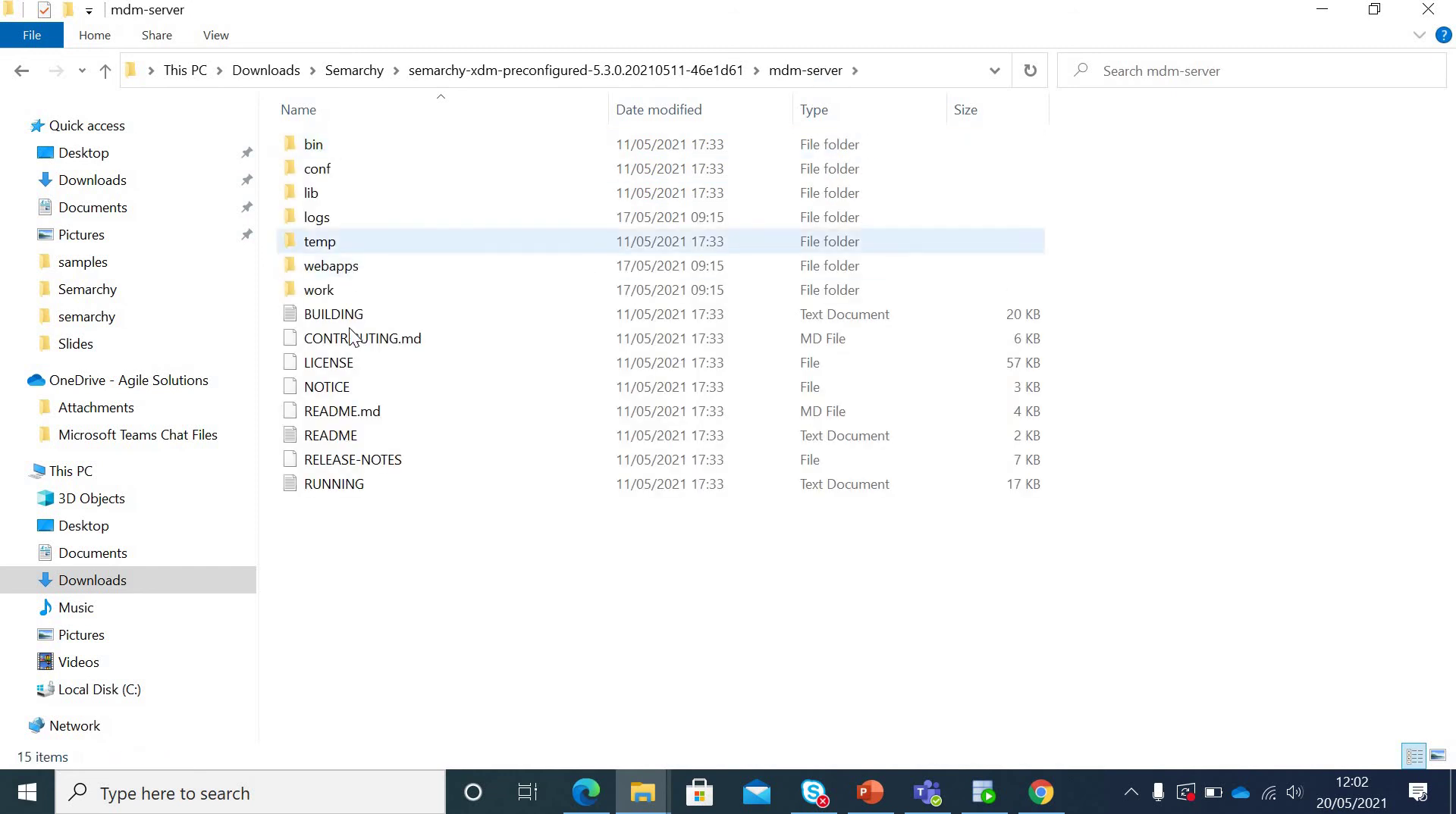